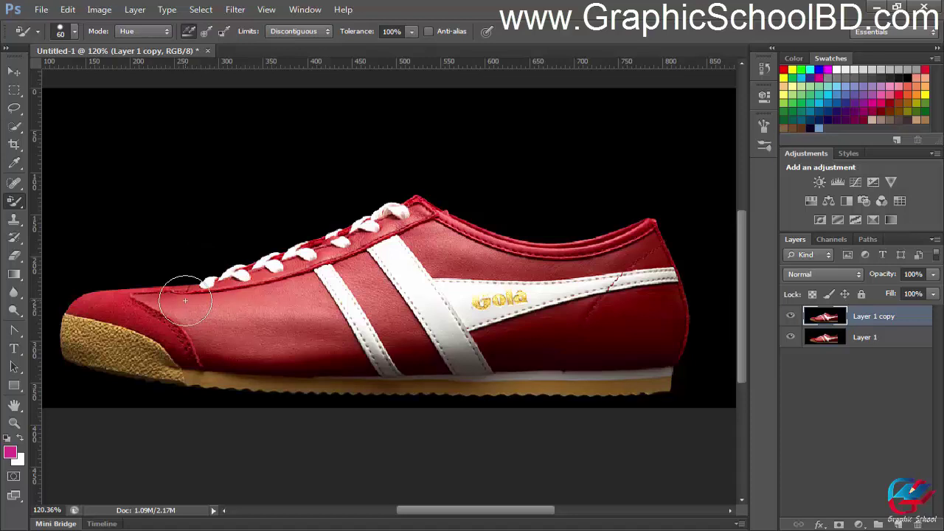
# Choose the Color Replacement Tool and set its brush to 55 px size with 7% spacing
pyautogui.rightClick(17, 201)
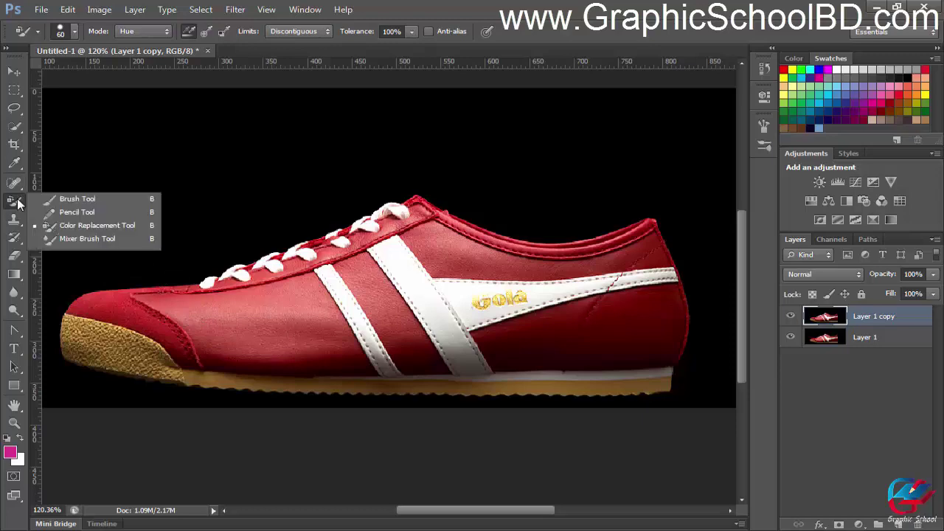
pyautogui.click(95, 224)
pyautogui.moveTo(137, 285); pyautogui.dragTo(200, 261)
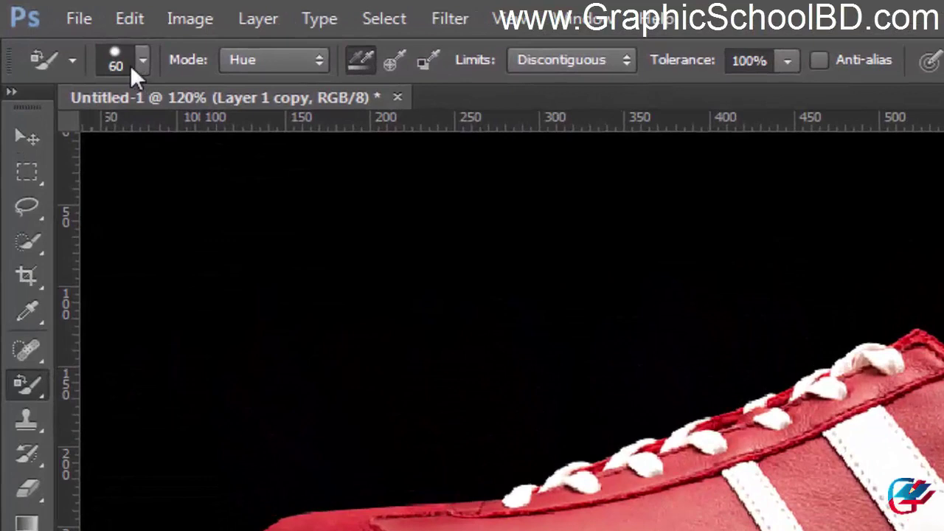
pyautogui.click(64, 34)
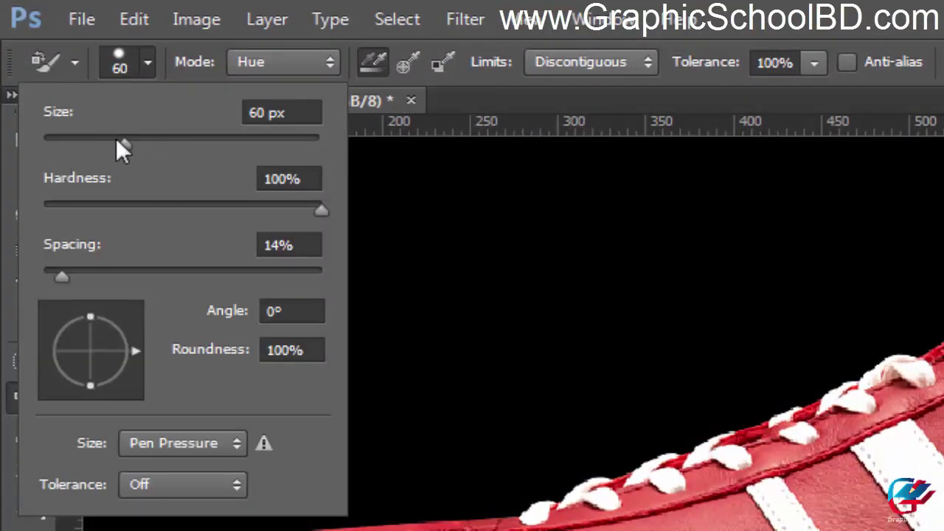
pyautogui.moveTo(116, 140); pyautogui.dragTo(118, 144)
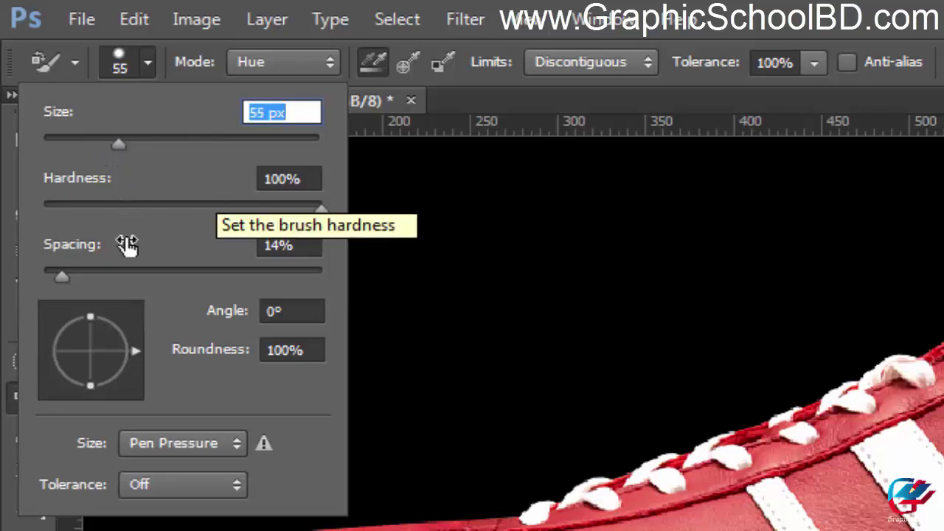
pyautogui.click(58, 277)
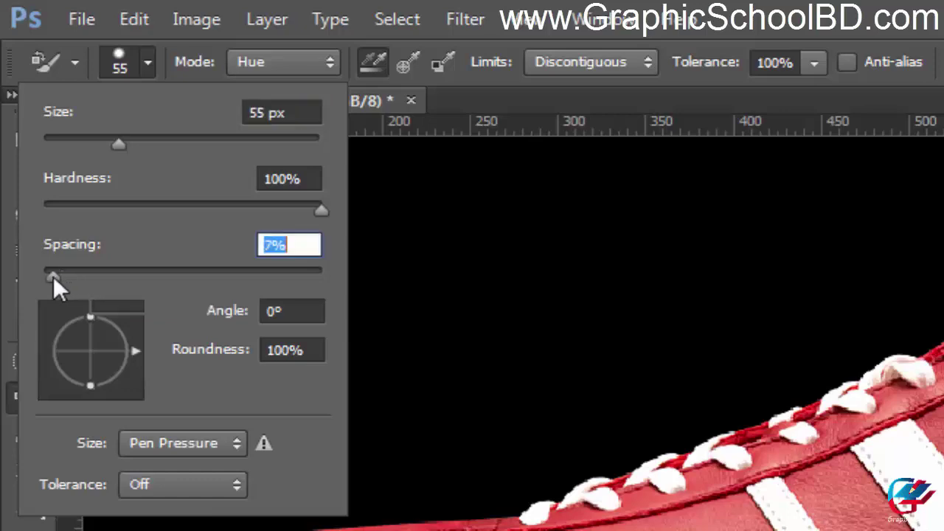
pyautogui.click(930, 74)
# Try painting magenta over the red leather between the toe cap and the first white stripe, and undo the stroke
pyautogui.scroll(5, 530, 525)
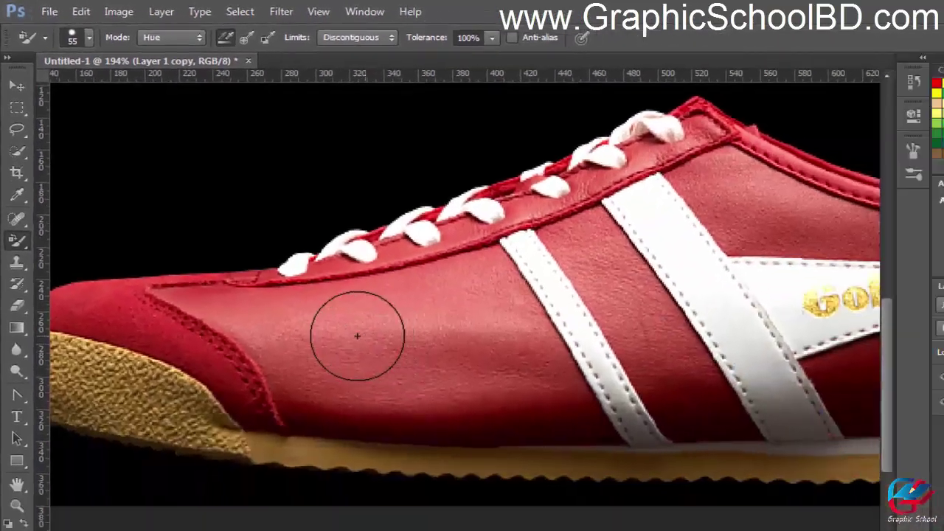
pyautogui.moveTo(357, 335)
pyautogui.mouseDown()
pyautogui.moveTo(542, 322)
pyautogui.moveTo(327, 355)
pyautogui.moveTo(515, 364)
pyautogui.mouseUp()
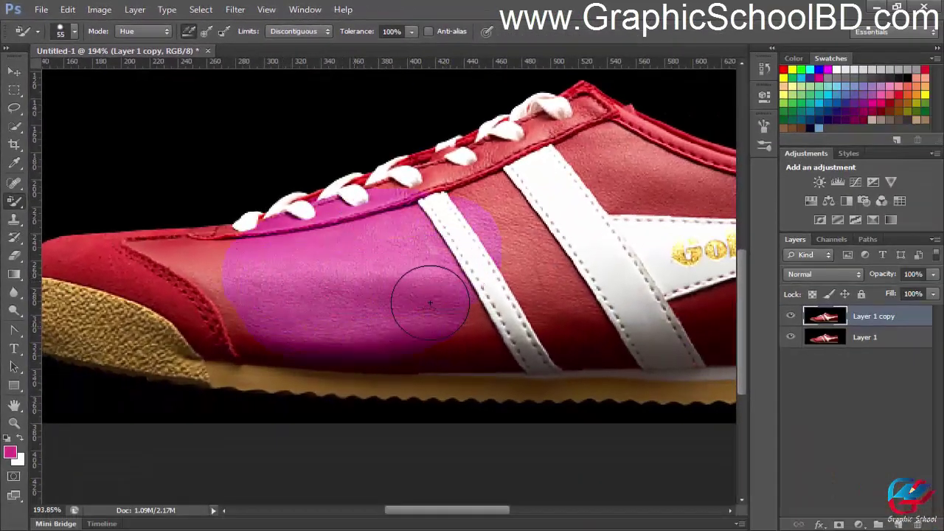
pyautogui.hotkey('ctrl', 'z')
# Set the brush spacing to 1000% and dab magenta spots over the shoe's front side leather
pyautogui.click(71, 31)
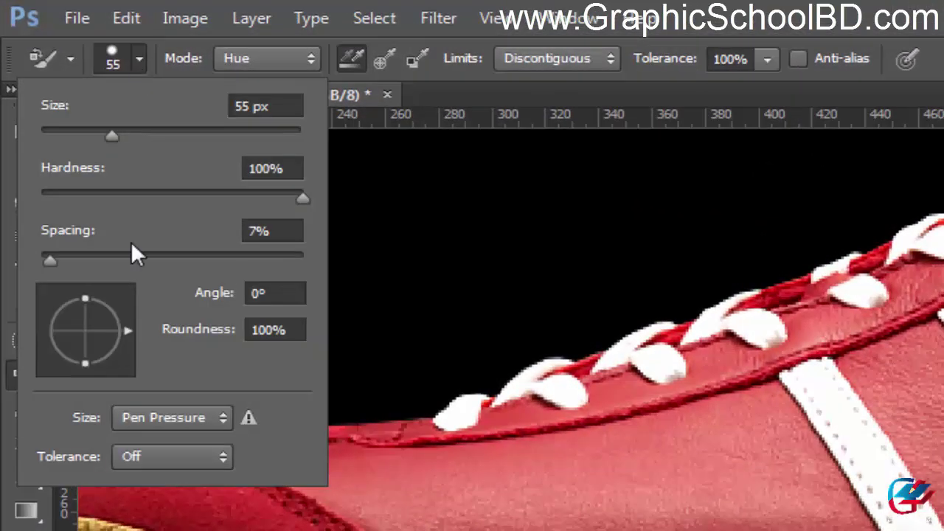
pyautogui.moveTo(59, 261); pyautogui.dragTo(312, 288)
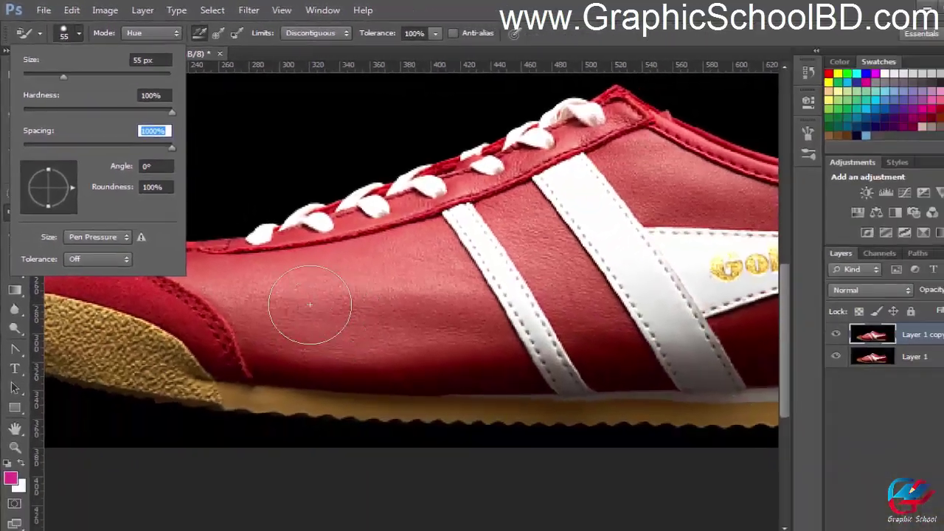
pyautogui.click(306, 299)
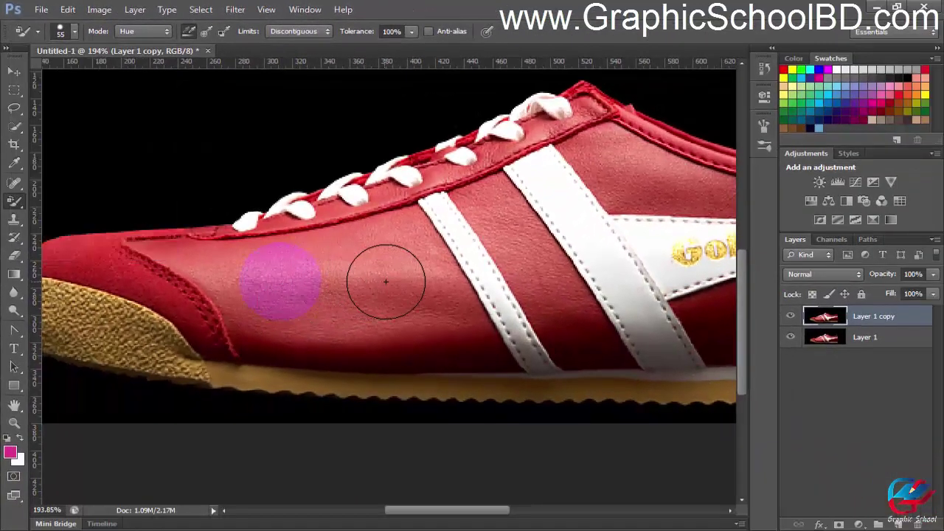
pyautogui.click(369, 275)
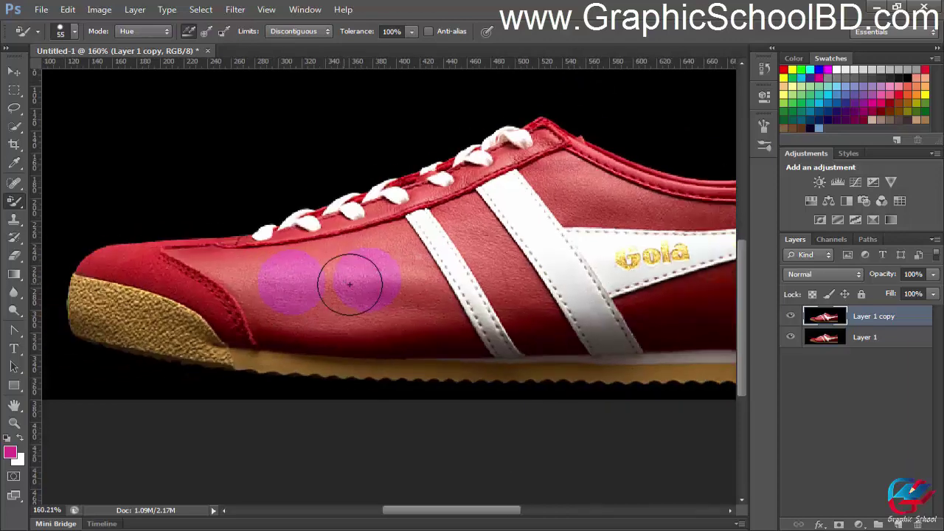
pyautogui.click(451, 277)
pyautogui.moveTo(569, 253)
pyautogui.mouseDown()
pyautogui.moveTo(459, 222)
pyautogui.moveTo(384, 223)
pyautogui.moveTo(344, 242)
pyautogui.moveTo(322, 293)
pyautogui.mouseUp()
pyautogui.click(329, 327)
pyautogui.click(450, 245)
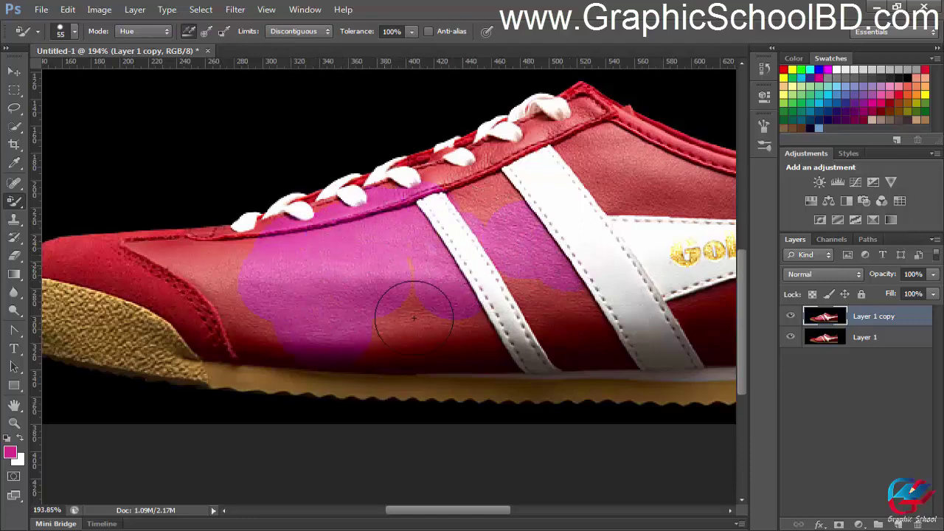
pyautogui.click(415, 312)
# Undo the magenta dabs and make a fresh duplicate of Layer 1
pyautogui.scroll(-3, 444, 318)
pyautogui.moveTo(402, 314)
pyautogui.mouseDown()
pyautogui.moveTo(466, 301)
pyautogui.moveTo(539, 230)
pyautogui.moveTo(270, 301)
pyautogui.moveTo(567, 280)
pyautogui.moveTo(544, 285)
pyautogui.mouseUp()
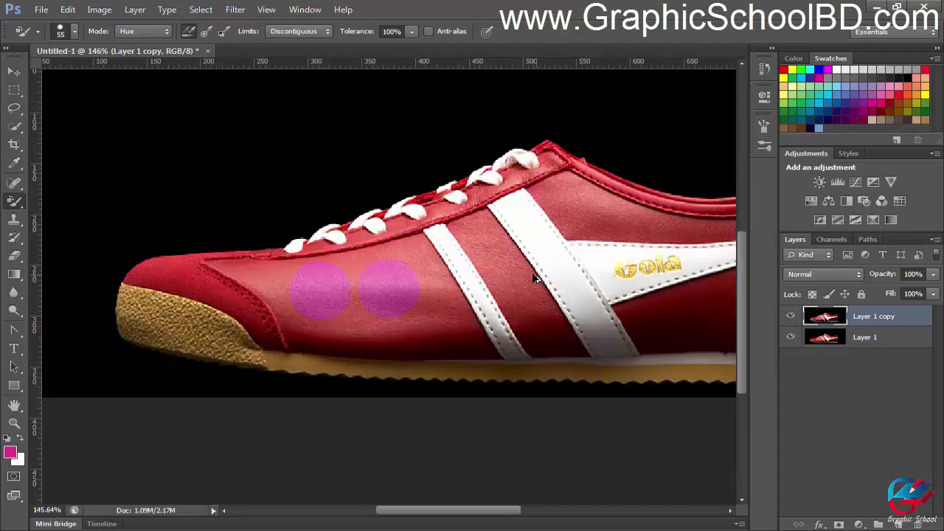
pyautogui.hotkey('ctrl', 'alt', 'z')
pyautogui.hotkey('ctrl', 'alt', 'z')
pyautogui.hotkey('ctrl', 'alt', 'z')
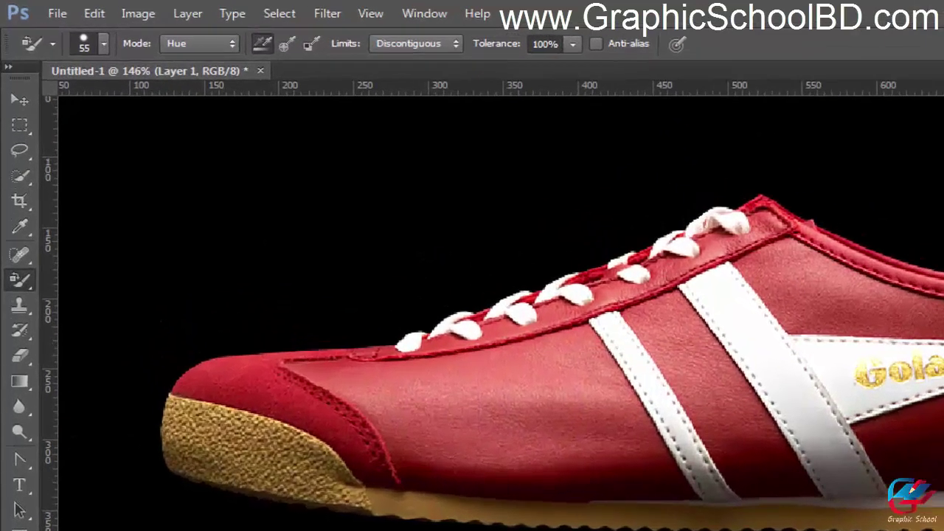
pyautogui.hotkey('ctrl', 'j')
# Flatten the brush tip by setting its roundness to 20%
pyautogui.click(87, 45)
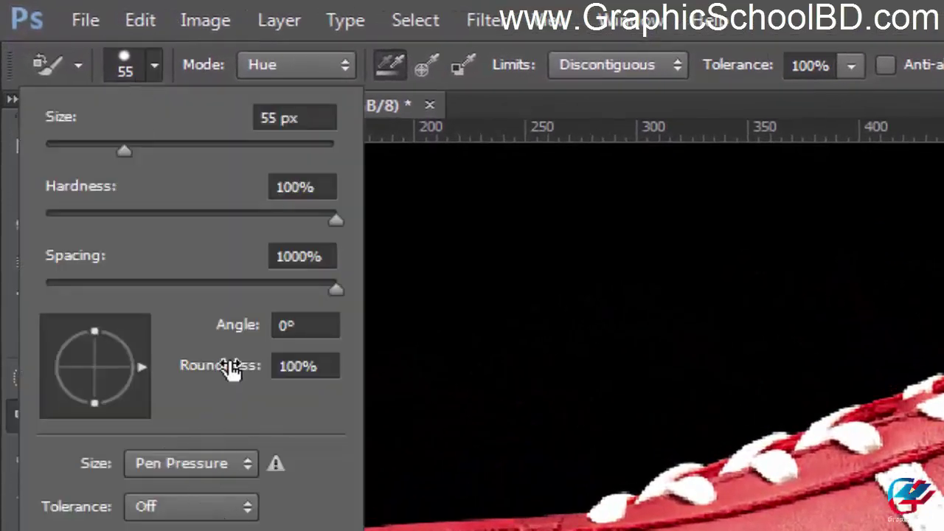
pyautogui.click(310, 326)
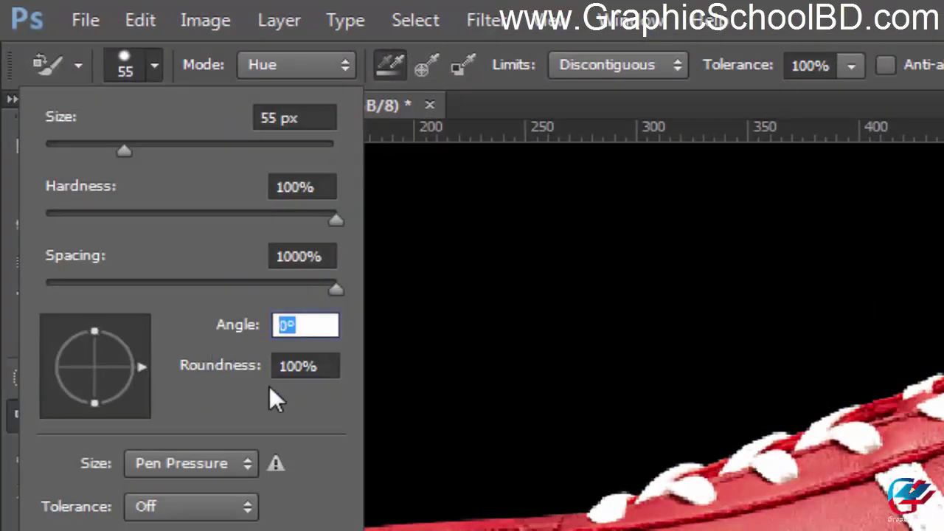
pyautogui.click(329, 369)
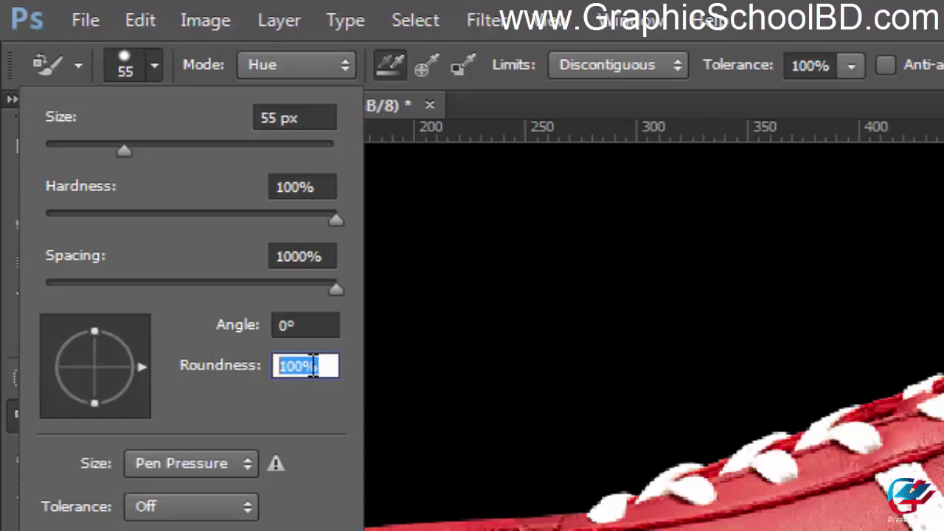
pyautogui.write('20')
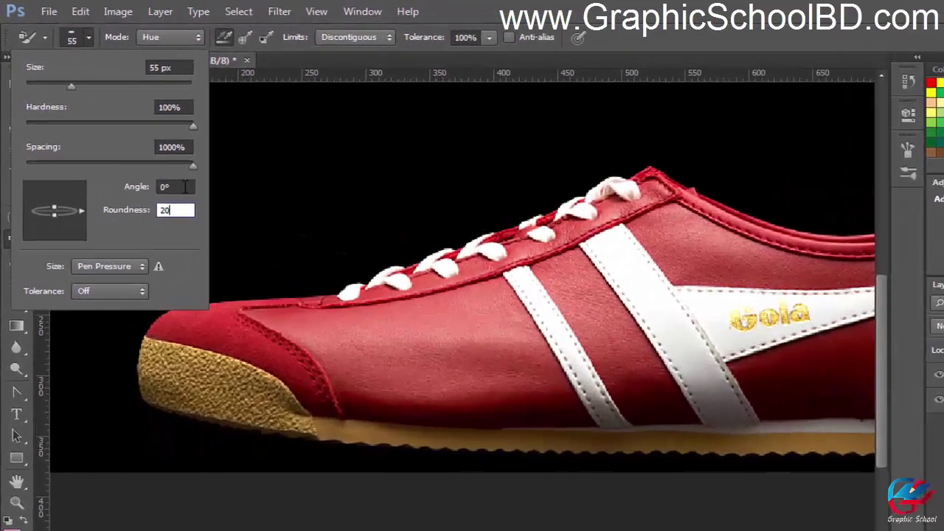
# Rotate the brush tip to an angle of 86° and set its roundness to 100%
pyautogui.moveTo(153, 157); pyautogui.dragTo(99, 162)
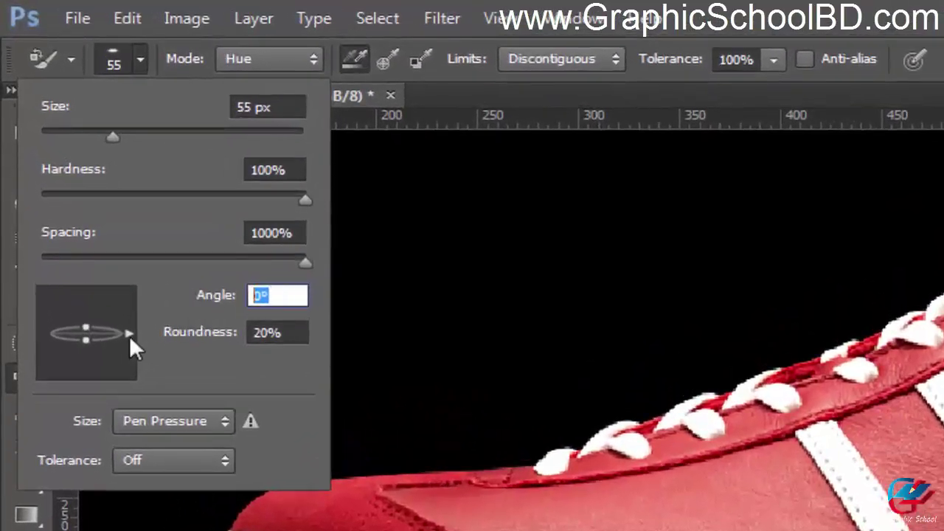
pyautogui.moveTo(131, 333)
pyautogui.mouseDown()
pyautogui.moveTo(93, 310)
pyautogui.moveTo(112, 304)
pyautogui.mouseUp()
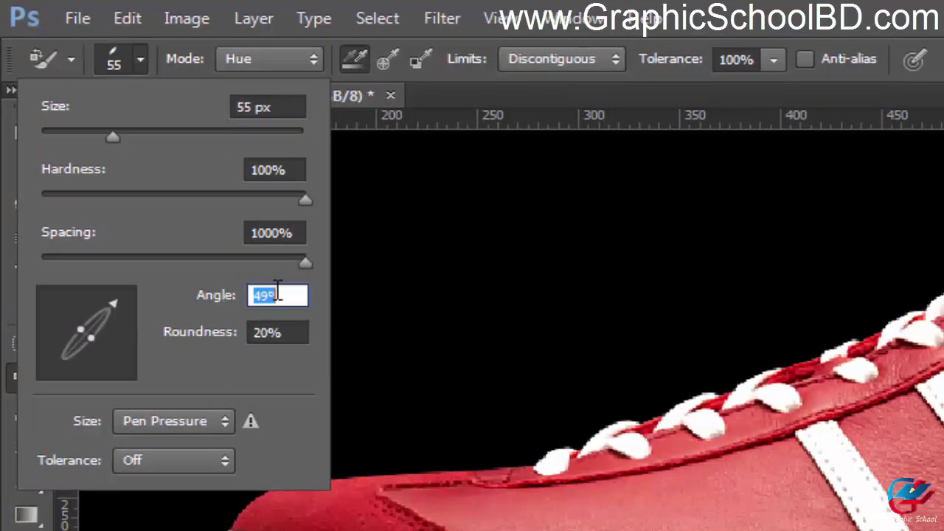
pyautogui.moveTo(116, 301); pyautogui.dragTo(89, 294)
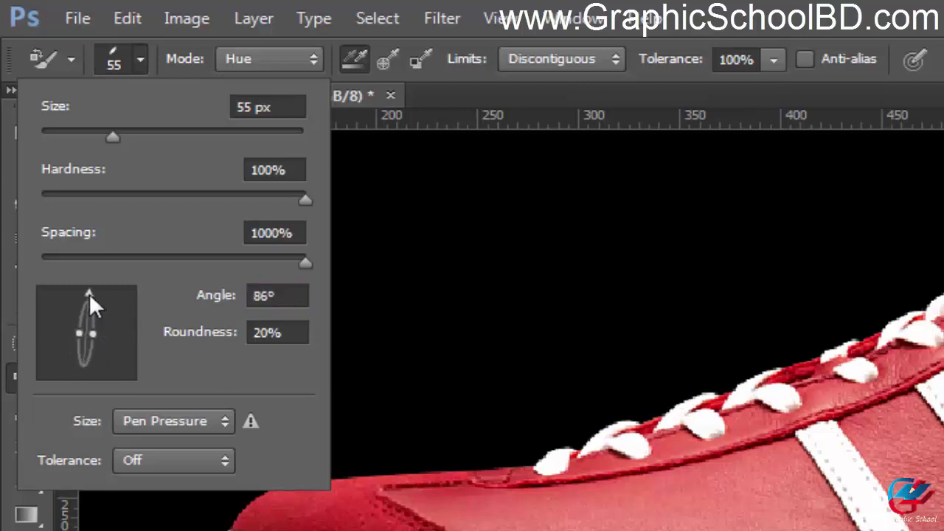
pyautogui.click(278, 298)
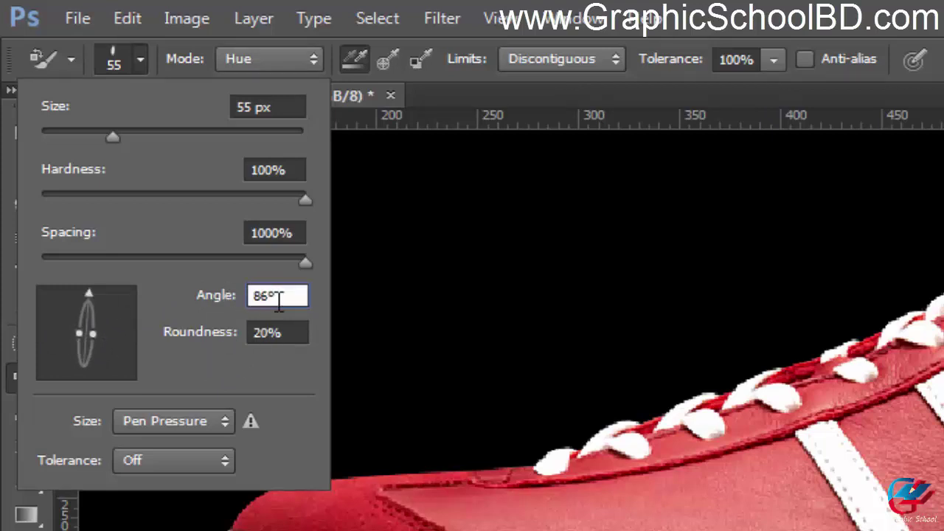
pyautogui.press('Tab')
pyautogui.write('100')
pyautogui.press('Return')
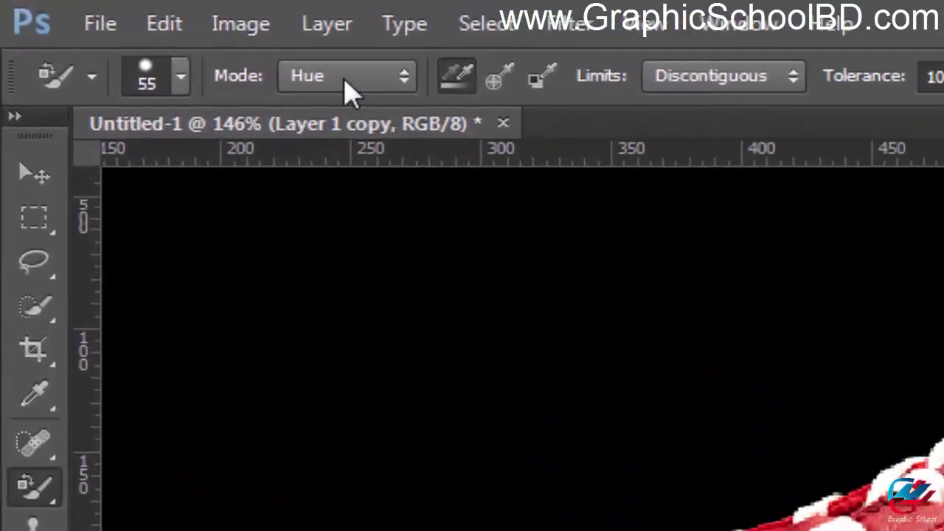
# Set the replacement mode to Color and dab two magenta test spots on the front side leather
pyautogui.click(171, 39)
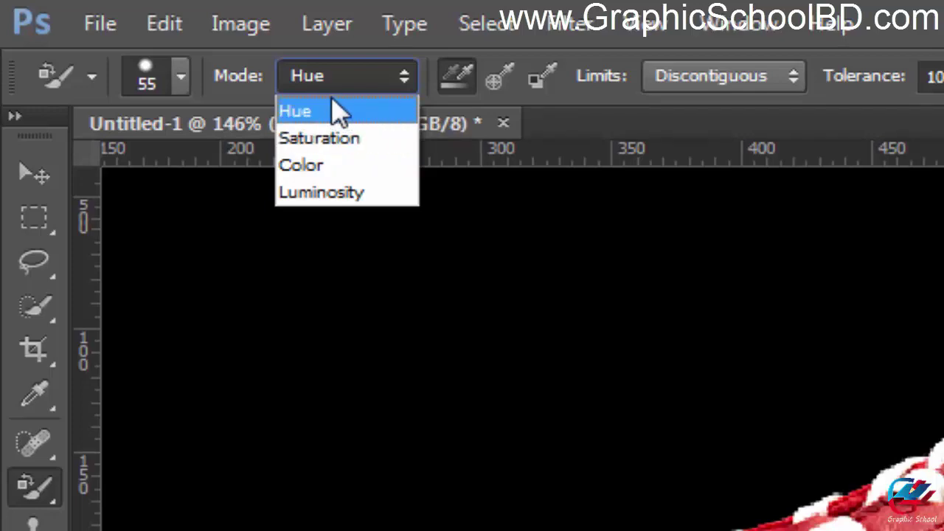
pyautogui.click(301, 165)
pyautogui.click(196, 316)
pyautogui.click(317, 294)
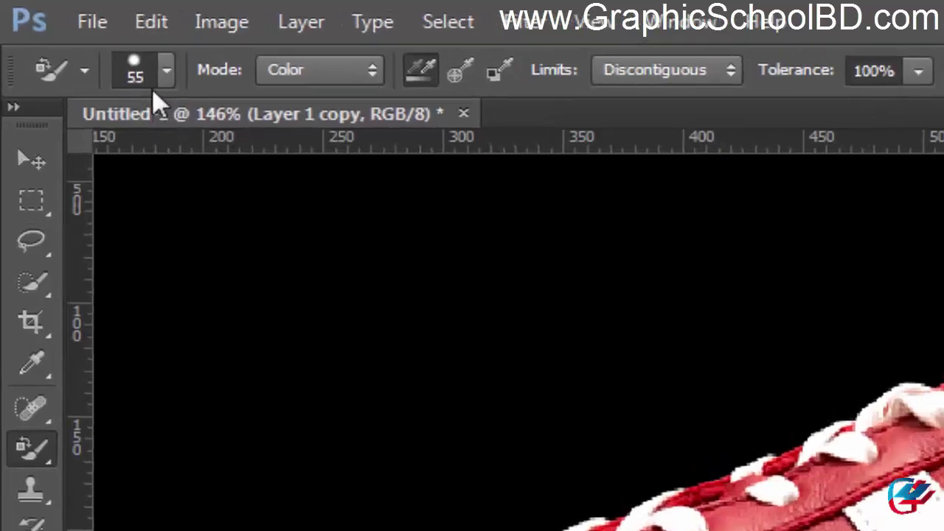
# Reduce the brush spacing to 8% and undo the two magenta test spots
pyautogui.click(63, 34)
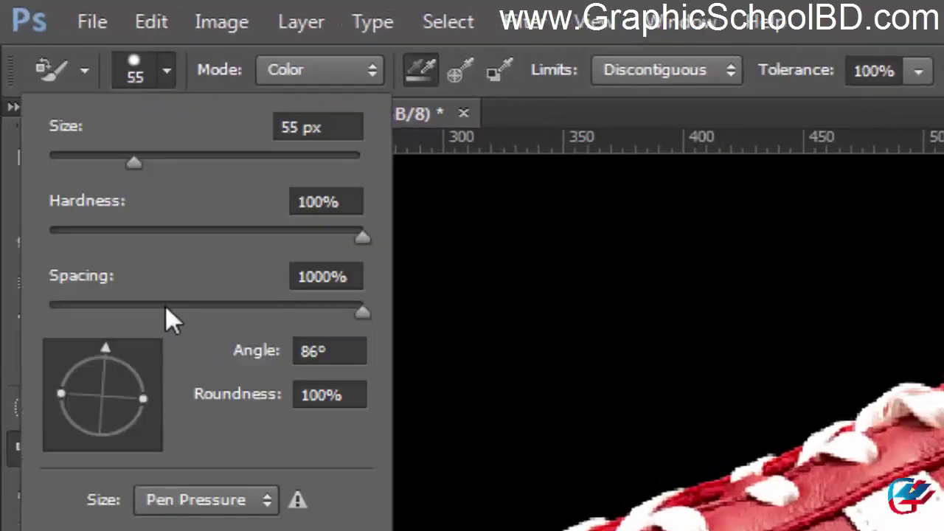
pyautogui.moveTo(165, 308); pyautogui.dragTo(62, 304)
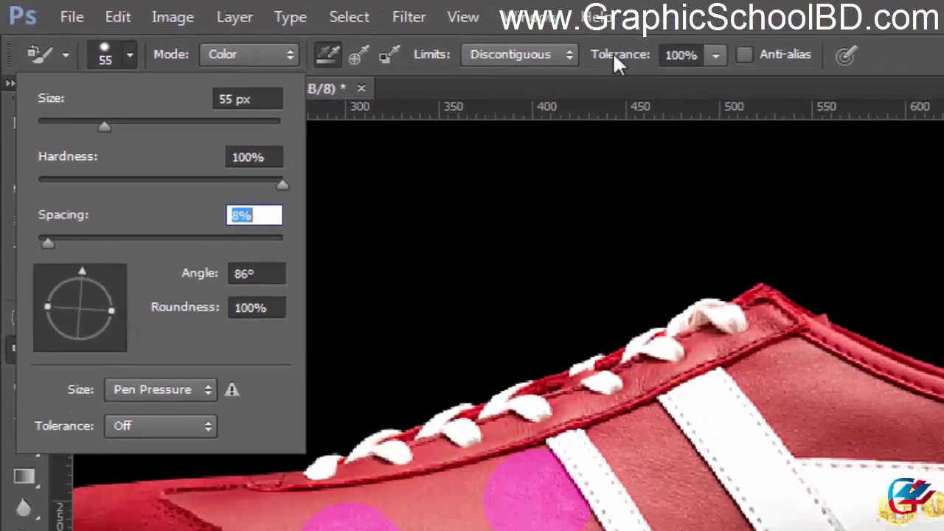
pyautogui.click(599, 25)
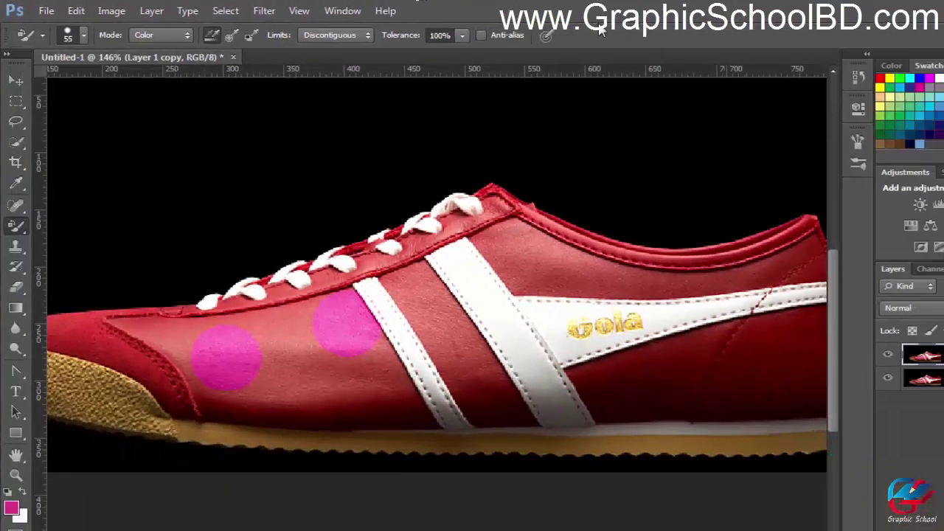
pyautogui.hotkey('ctrl', 'alt', 'z')
pyautogui.hotkey('ctrl', 'alt', 'z')
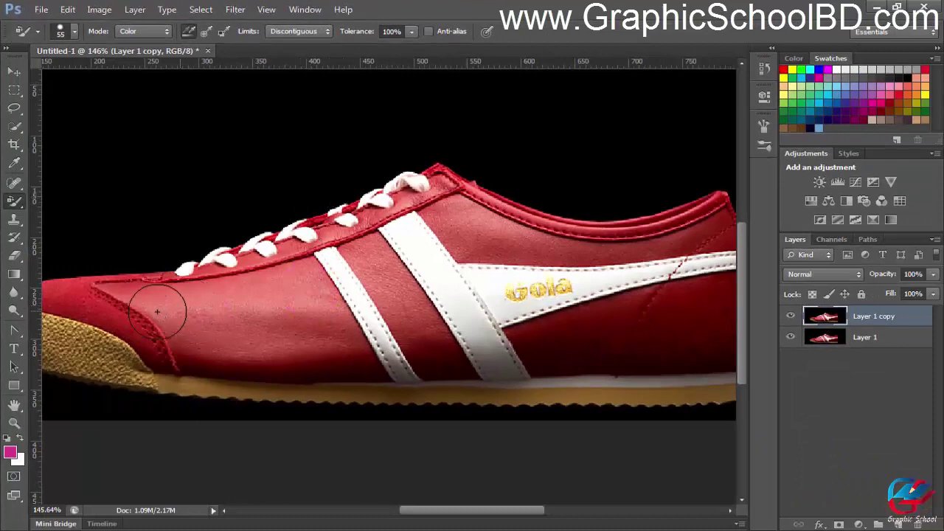
# Recolor the whole shoe magenta, painting over the upper, toe cap, heel and sole on Layer 1 copy
pyautogui.moveTo(157, 312)
pyautogui.mouseDown()
pyautogui.moveTo(311, 297)
pyautogui.moveTo(336, 268)
pyautogui.moveTo(262, 291)
pyautogui.moveTo(350, 230)
pyautogui.moveTo(398, 224)
pyautogui.moveTo(494, 249)
pyautogui.moveTo(408, 222)
pyautogui.moveTo(553, 228)
pyautogui.moveTo(625, 245)
pyautogui.moveTo(418, 188)
pyautogui.moveTo(532, 268)
pyautogui.moveTo(592, 275)
pyautogui.moveTo(727, 207)
pyautogui.moveTo(661, 247)
pyautogui.mouseUp()
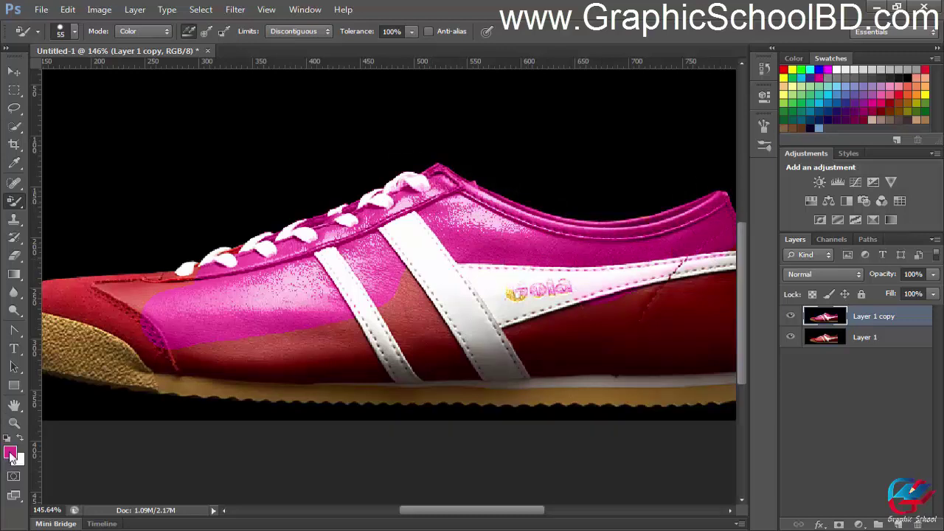
pyautogui.scroll(-2, 129, 417)
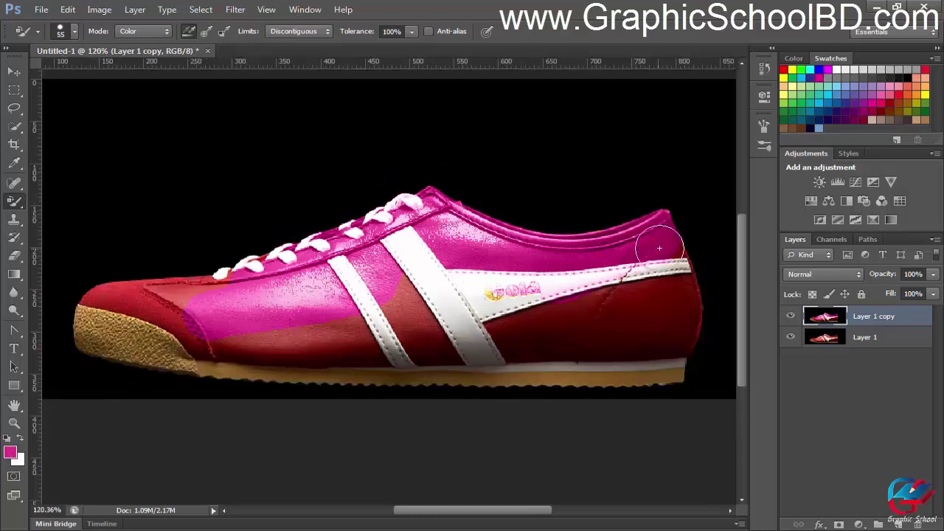
pyautogui.moveTo(658, 249)
pyautogui.mouseDown()
pyautogui.moveTo(668, 325)
pyautogui.moveTo(603, 302)
pyautogui.moveTo(594, 356)
pyautogui.moveTo(675, 329)
pyautogui.moveTo(627, 386)
pyautogui.moveTo(633, 357)
pyautogui.moveTo(571, 300)
pyautogui.moveTo(420, 267)
pyautogui.moveTo(365, 335)
pyautogui.moveTo(450, 368)
pyautogui.moveTo(546, 375)
pyautogui.moveTo(251, 362)
pyautogui.moveTo(296, 359)
pyautogui.moveTo(206, 343)
pyautogui.moveTo(175, 287)
pyautogui.moveTo(196, 292)
pyautogui.moveTo(215, 278)
pyautogui.moveTo(137, 293)
pyautogui.moveTo(110, 316)
pyautogui.moveTo(75, 317)
pyautogui.moveTo(138, 353)
pyautogui.moveTo(105, 342)
pyautogui.moveTo(205, 373)
pyautogui.moveTo(153, 346)
pyautogui.mouseUp()
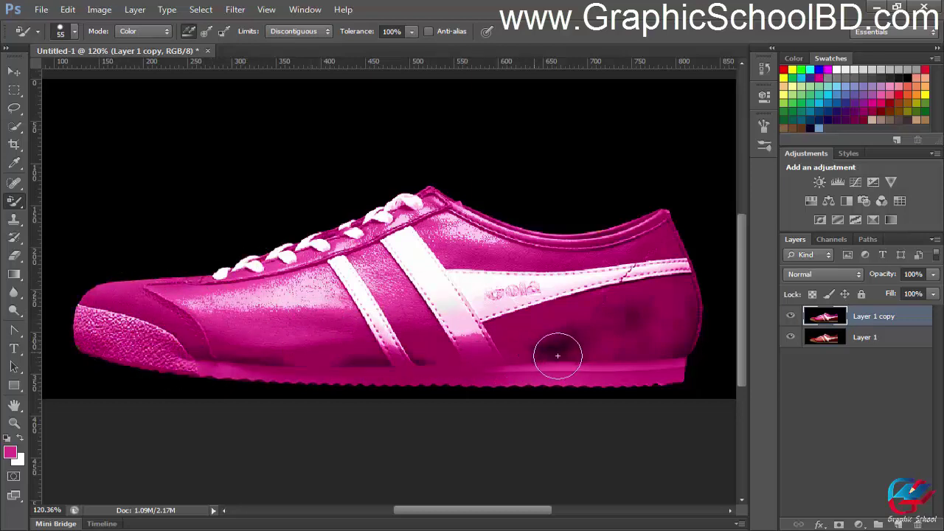
pyautogui.scroll(1, 372, 304)
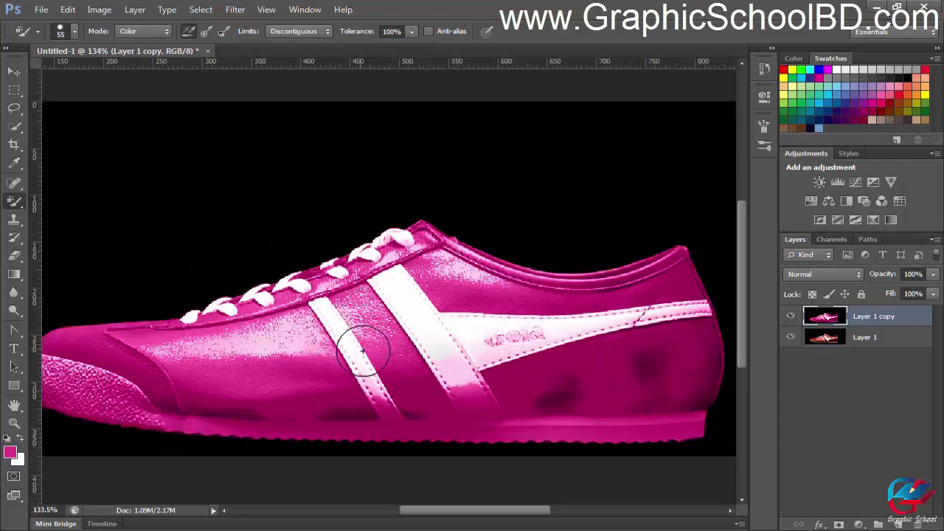
pyautogui.scroll(-2, 369, 351)
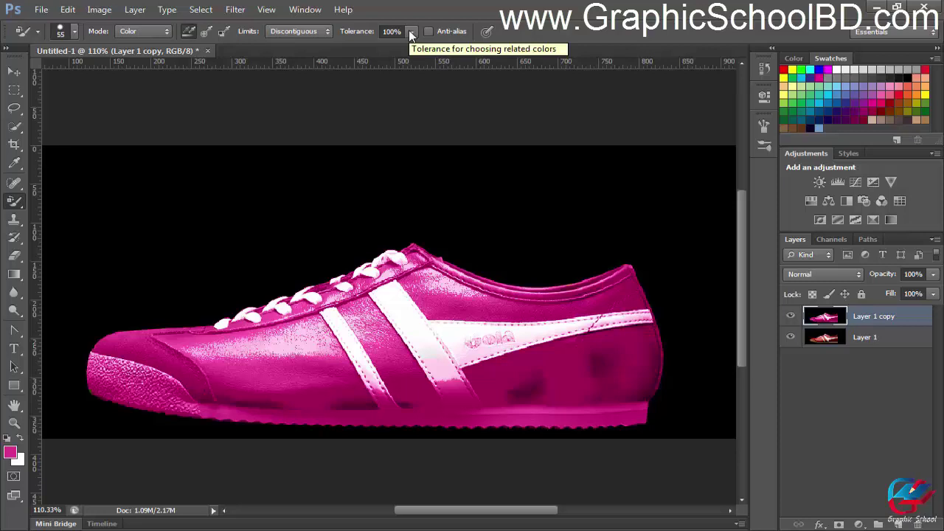
pyautogui.click(154, 29)
pyautogui.click(155, 32)
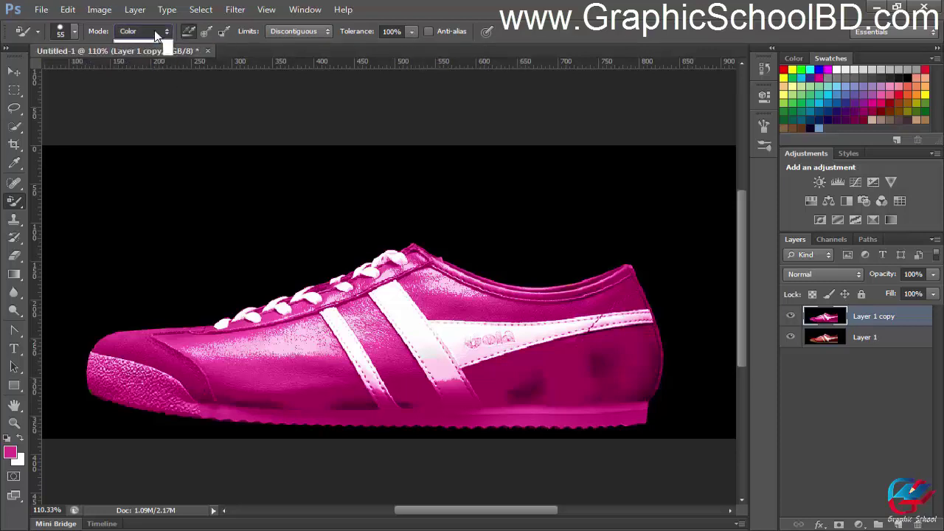
pyautogui.click(74, 34)
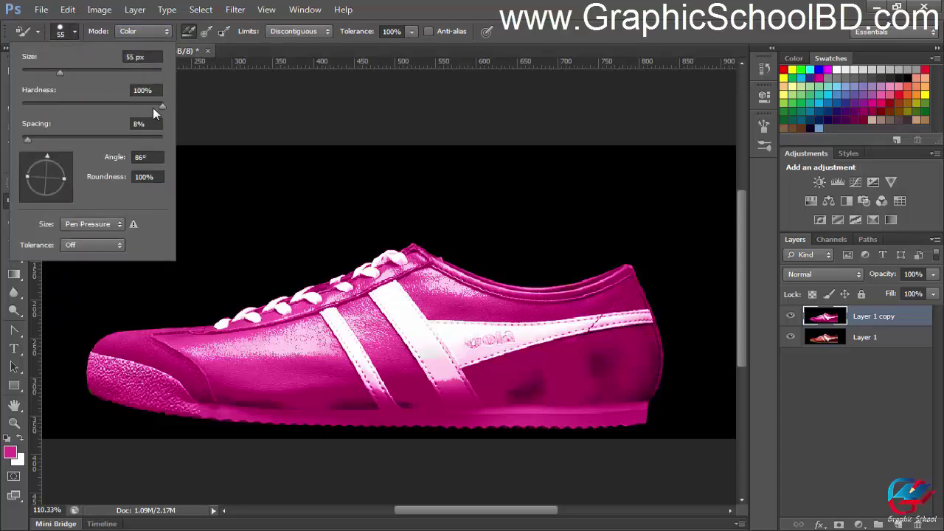
pyautogui.click(521, 15)
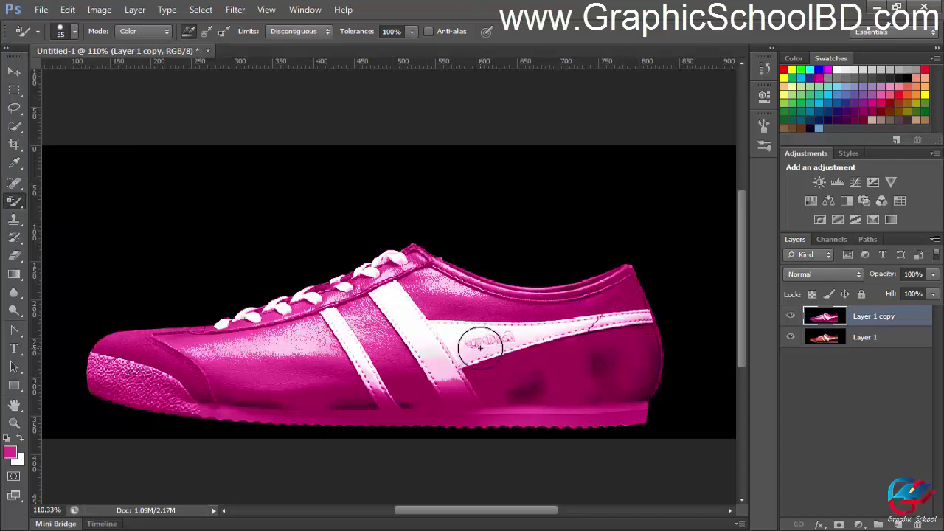
# Duplicate the original Layer 1, hide the magenta Layer 1 copy and make the new duplicate the active layer
pyautogui.click(872, 346)
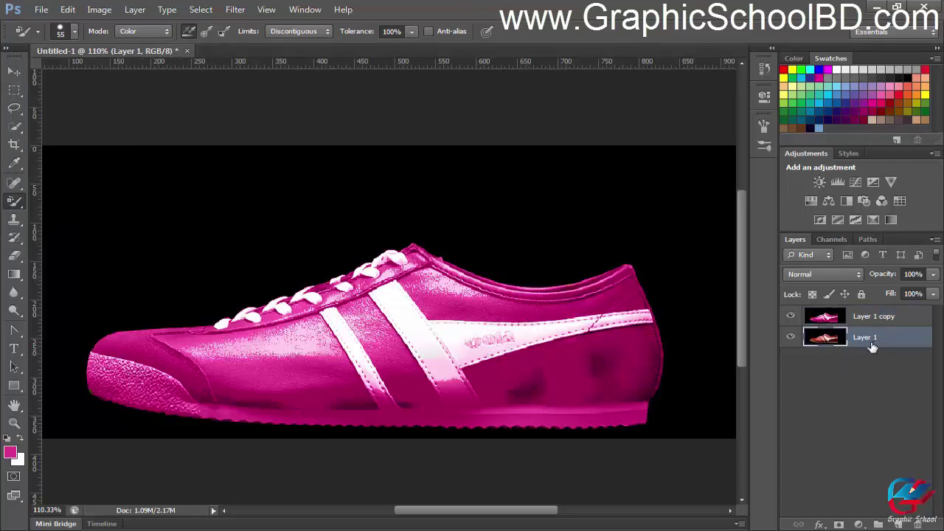
pyautogui.hotkey('ctrl', 'j')
pyautogui.click(820, 319)
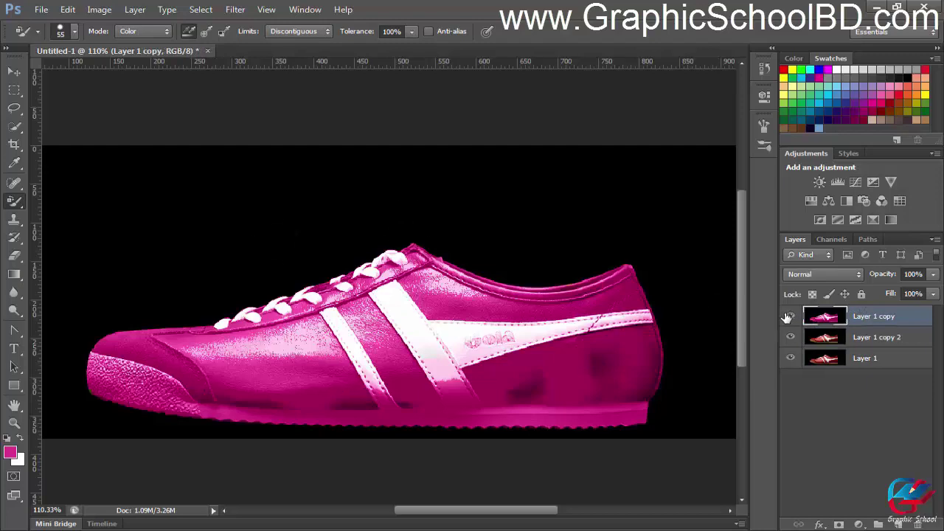
pyautogui.click(791, 316)
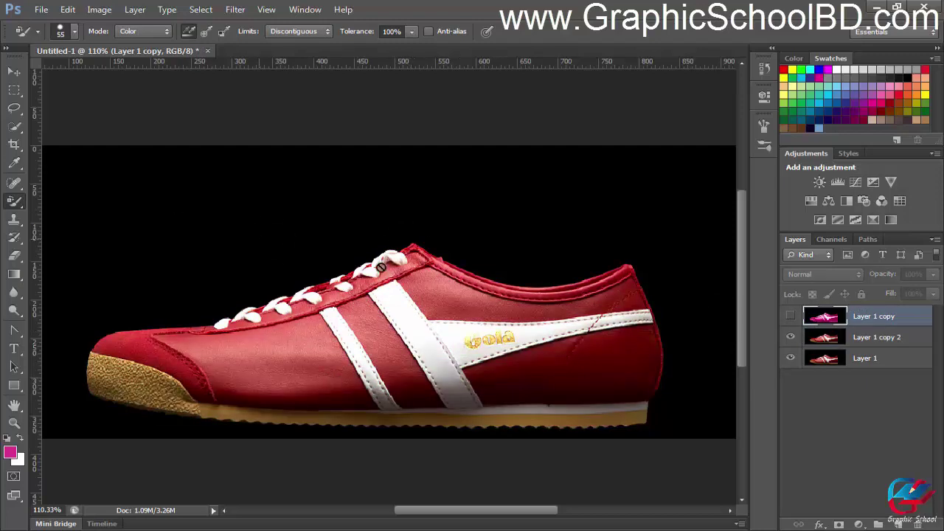
pyautogui.click(885, 333)
pyautogui.scroll(1, 175, 254)
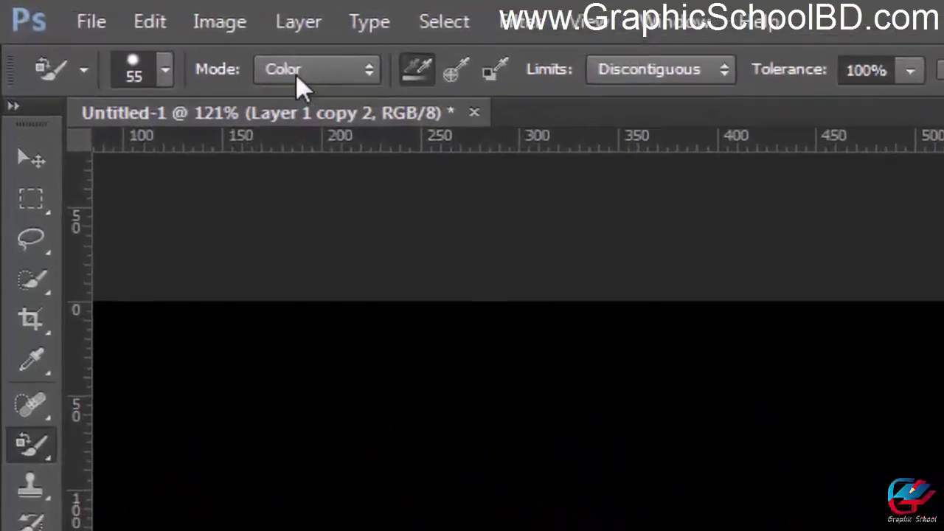
# Set the replacement mode to Hue with Discontiguous limits and paint the whole shoe magenta on Layer 1 copy 2
pyautogui.click(213, 53)
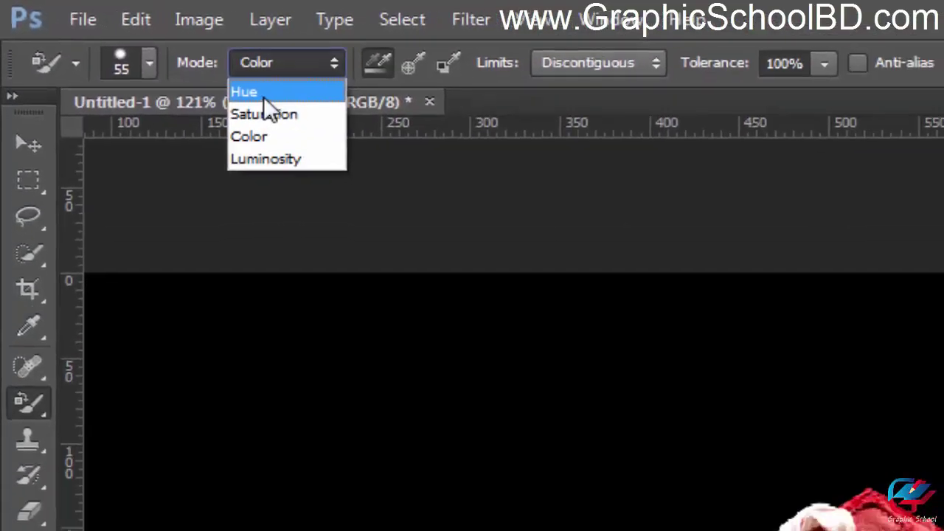
pyautogui.click(203, 71)
pyautogui.moveTo(575, 505); pyautogui.dragTo(547, 391)
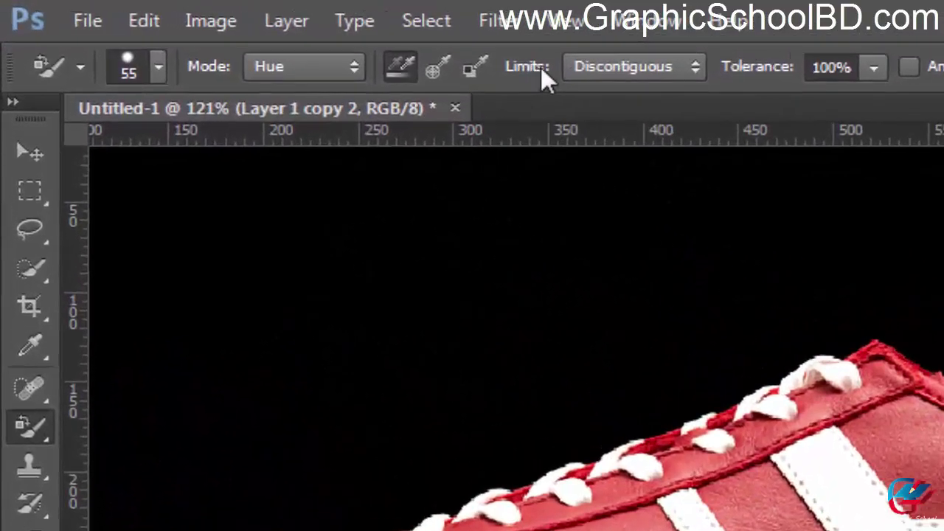
pyautogui.click(636, 66)
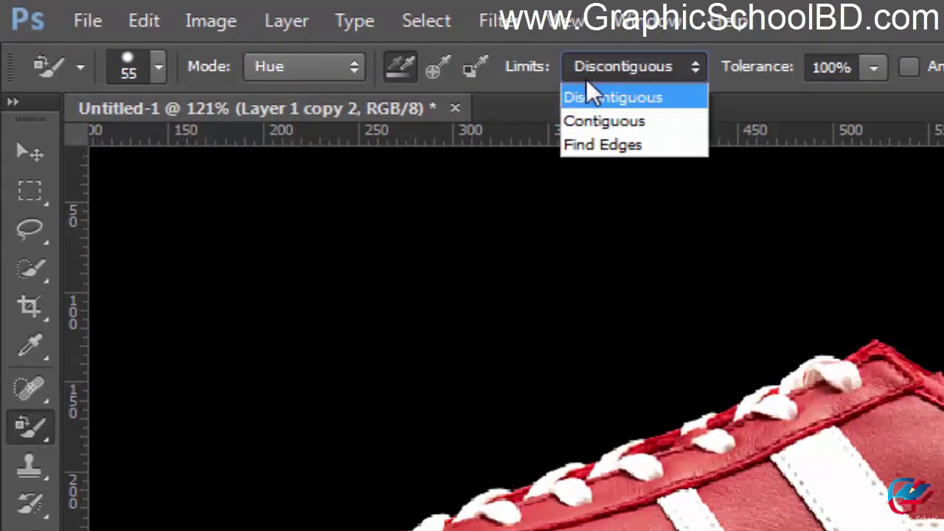
pyautogui.click(667, 73)
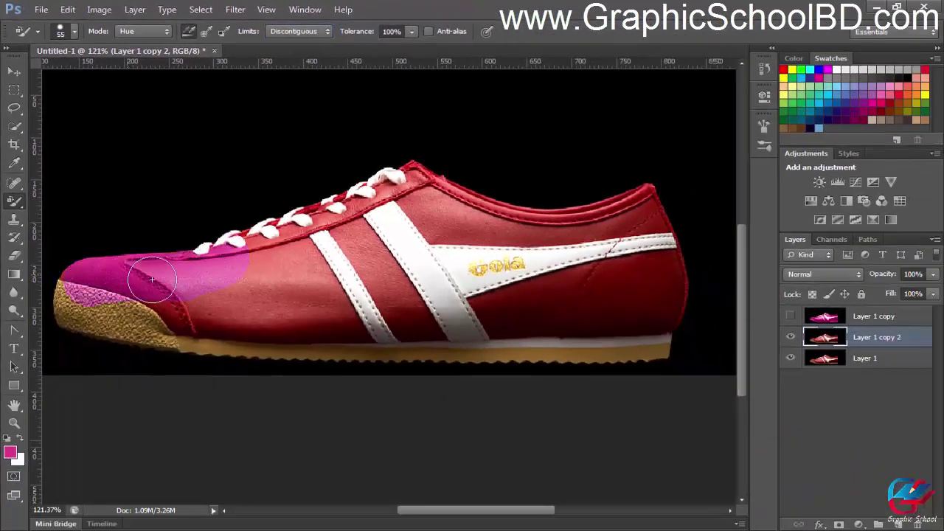
pyautogui.moveTo(152, 278)
pyautogui.mouseDown()
pyautogui.moveTo(319, 227)
pyautogui.moveTo(421, 182)
pyautogui.moveTo(604, 214)
pyautogui.moveTo(631, 201)
pyautogui.moveTo(463, 211)
pyautogui.moveTo(431, 188)
pyautogui.moveTo(393, 226)
pyautogui.moveTo(635, 228)
pyautogui.moveTo(655, 248)
pyautogui.moveTo(662, 325)
pyautogui.moveTo(672, 287)
pyautogui.moveTo(630, 364)
pyautogui.moveTo(607, 267)
pyautogui.moveTo(542, 299)
pyautogui.moveTo(516, 359)
pyautogui.moveTo(367, 276)
pyautogui.moveTo(393, 342)
pyautogui.moveTo(222, 289)
pyautogui.moveTo(63, 307)
pyautogui.moveTo(196, 337)
pyautogui.moveTo(453, 322)
pyautogui.mouseUp()
pyautogui.scroll(-2, 446, 346)
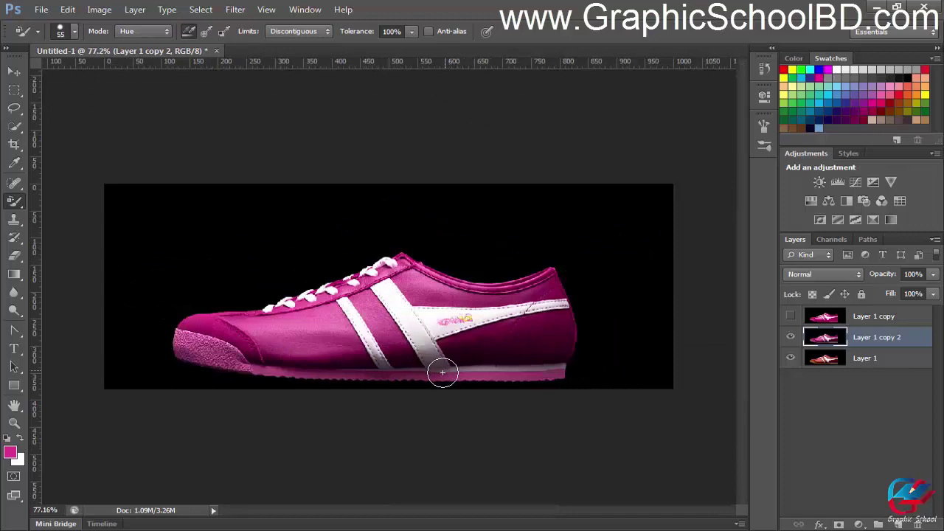
# Toggle the visibility of Layer 1 copy 2 to compare the Hue recoloring with the original red shoe
pyautogui.click(791, 336)
pyautogui.click(791, 337)
pyautogui.click(791, 337)
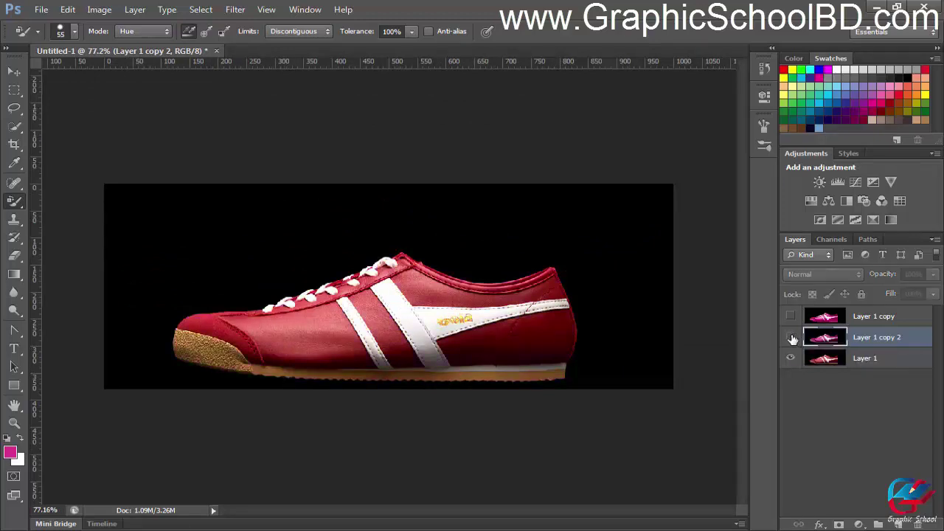
pyautogui.click(791, 337)
# Hide Layer 1 copy 2 and duplicate Layer 1 for another mode test
pyautogui.click(791, 337)
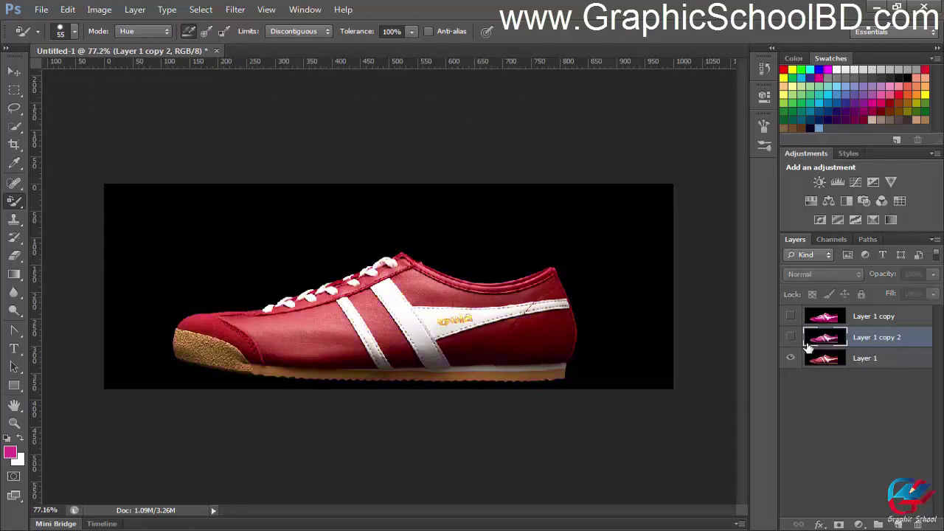
pyautogui.click(864, 361)
pyautogui.hotkey('ctrl', 'j')
pyautogui.scroll(4, 322, 339)
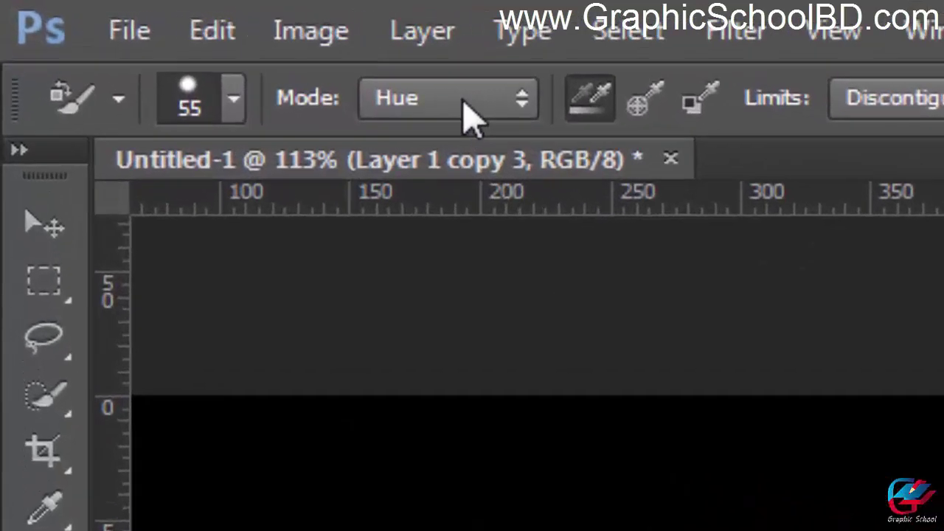
# Set the replacement mode to Saturation and paint over the shoe's upper, stripes and sole on Layer 1 copy 3
pyautogui.click(466, 118)
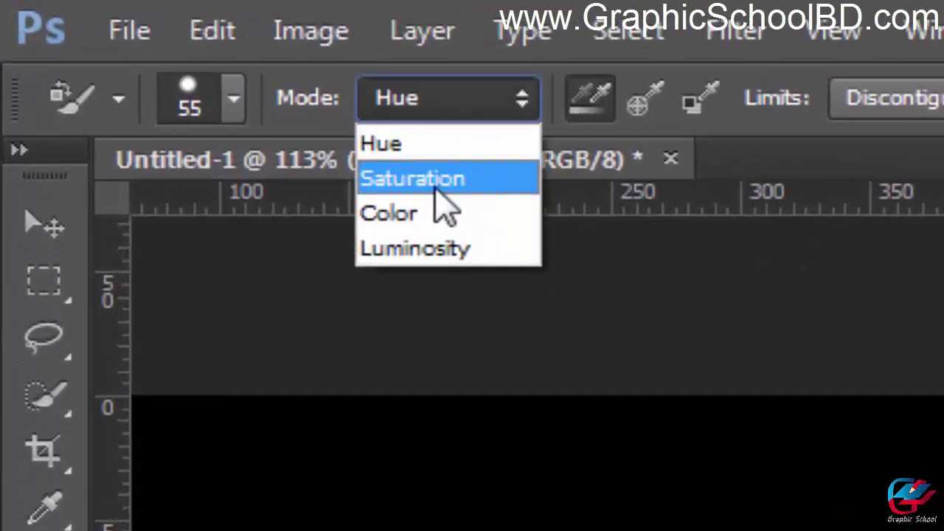
pyautogui.click(434, 191)
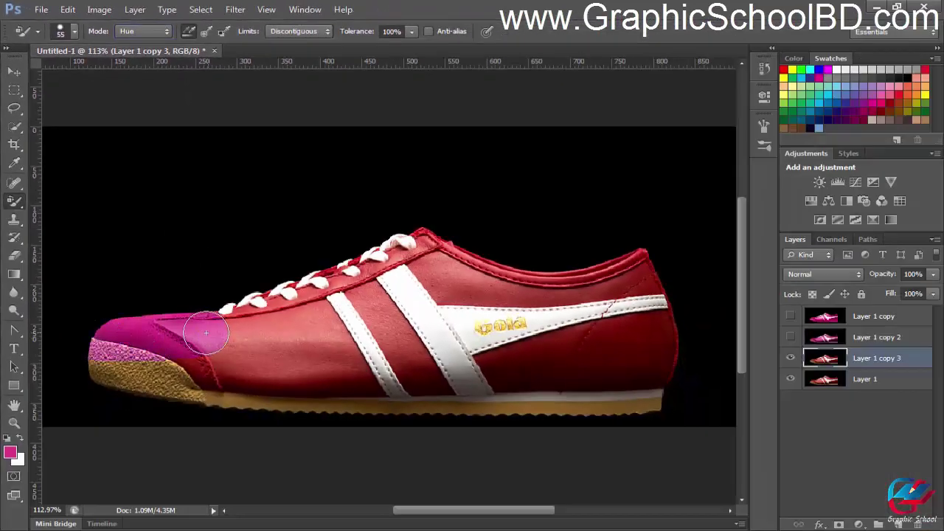
pyautogui.hotkey('ctrl', 'z')
pyautogui.click(135, 32)
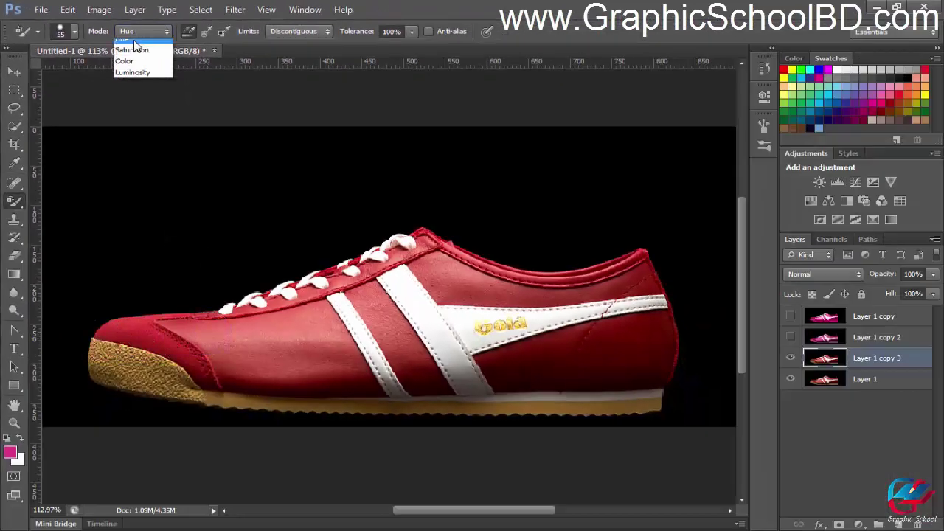
pyautogui.click(133, 58)
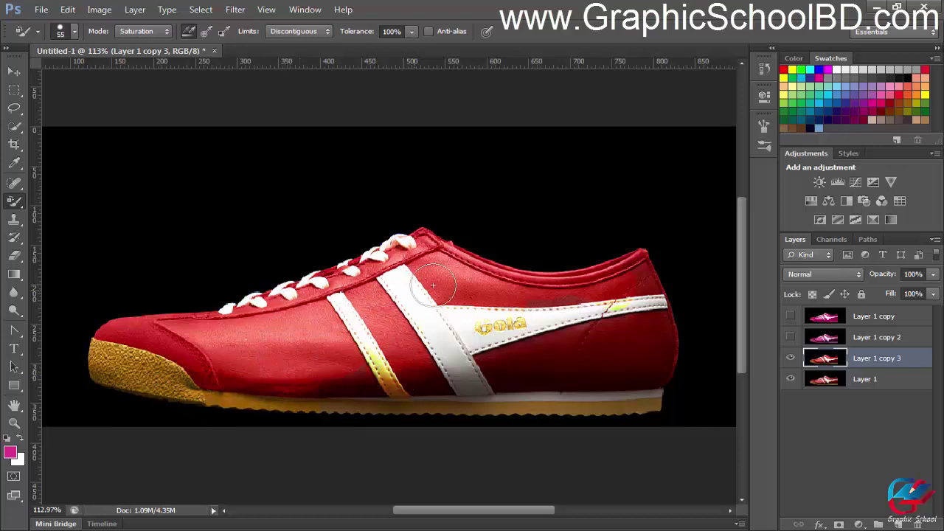
pyautogui.moveTo(534, 291); pyautogui.dragTo(692, 320)
pyautogui.moveTo(606, 430)
pyautogui.mouseDown()
pyautogui.moveTo(559, 396)
pyautogui.moveTo(482, 410)
pyautogui.moveTo(432, 391)
pyautogui.moveTo(437, 401)
pyautogui.moveTo(548, 367)
pyautogui.mouseUp()
pyautogui.scroll(-3, 417, 322)
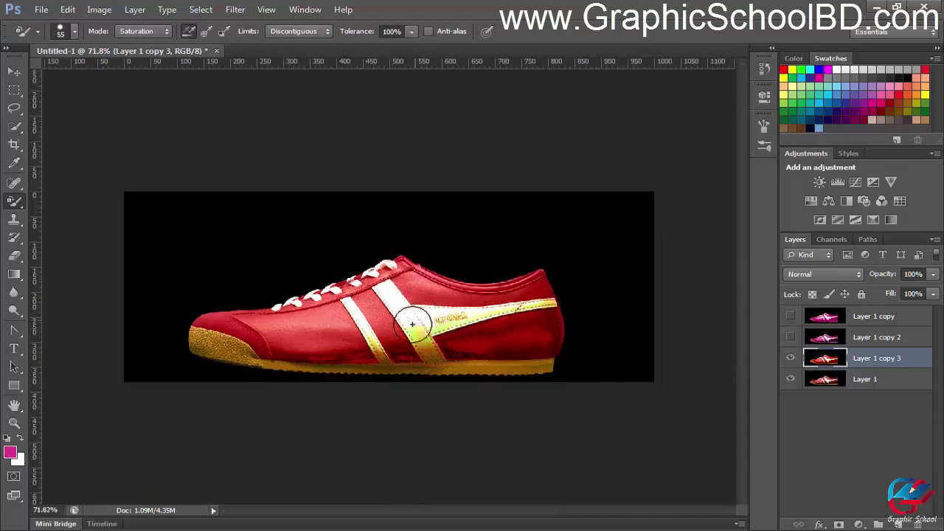
pyautogui.scroll(2, 412, 324)
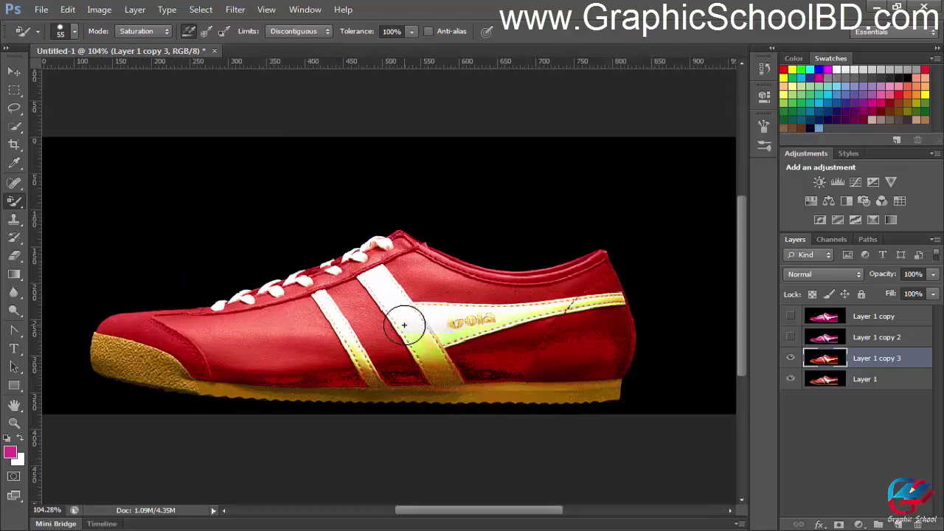
pyautogui.scroll(1, 398, 322)
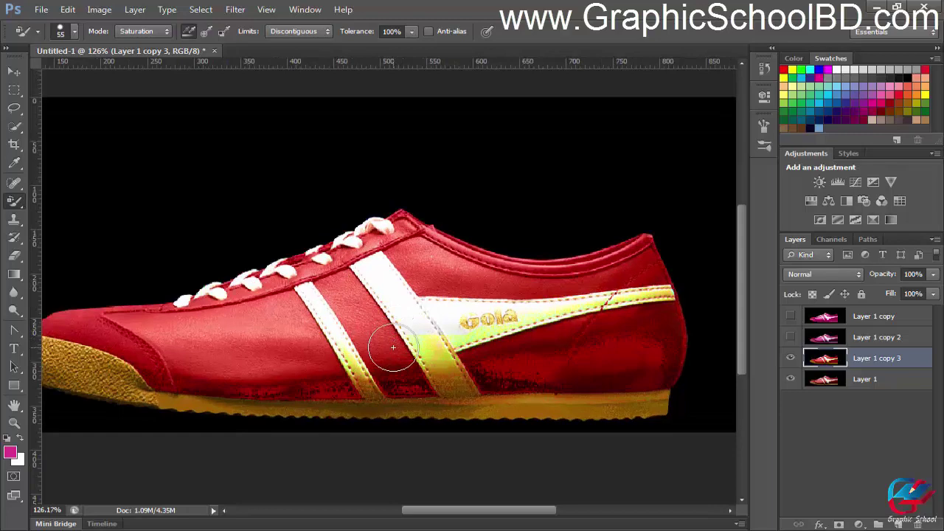
# Hide Layer 1 copy 3 and make a fresh duplicate of Layer 1
pyautogui.click(791, 359)
pyautogui.click(876, 379)
pyautogui.hotkey('ctrl', 'j')
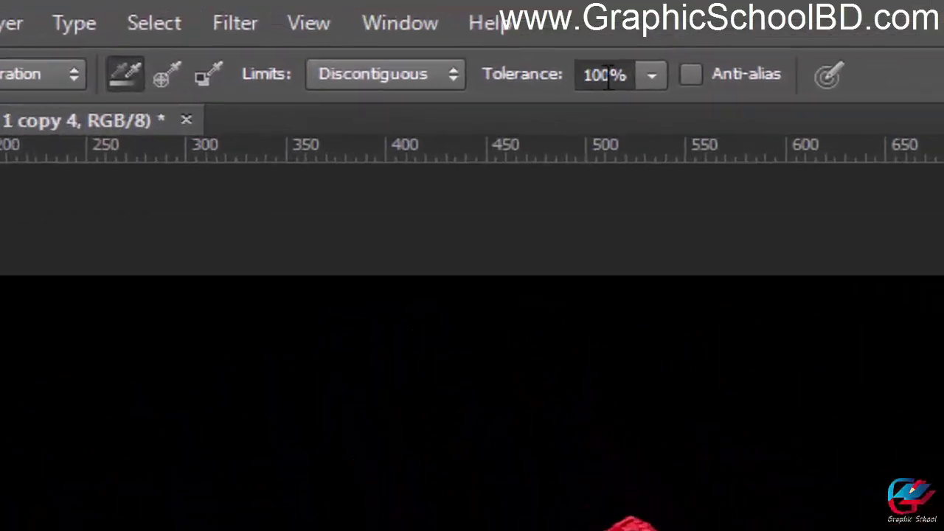
# Lower the tolerance to 24% and paint over the whole shoe in Saturation mode on Layer 1 copy 4
pyautogui.click(410, 31)
pyautogui.moveTo(561, 140); pyautogui.dragTo(537, 139)
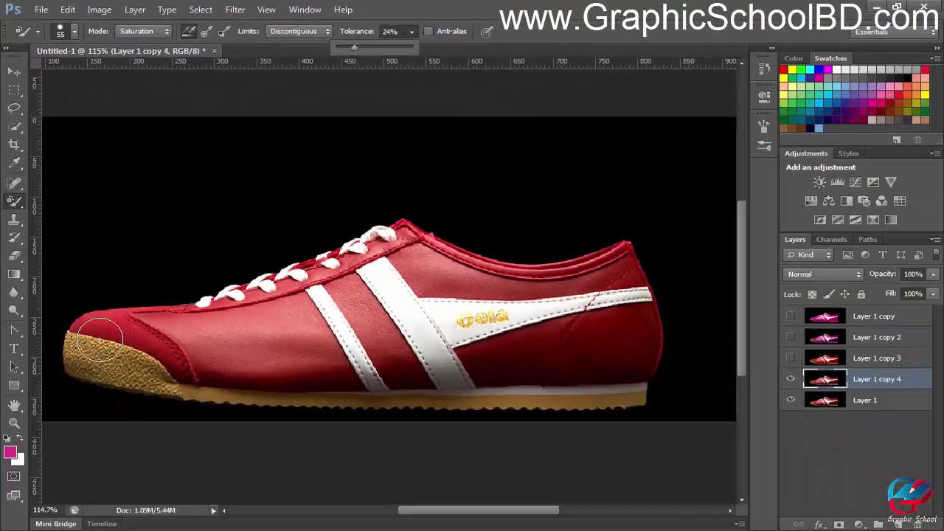
pyautogui.click(100, 340)
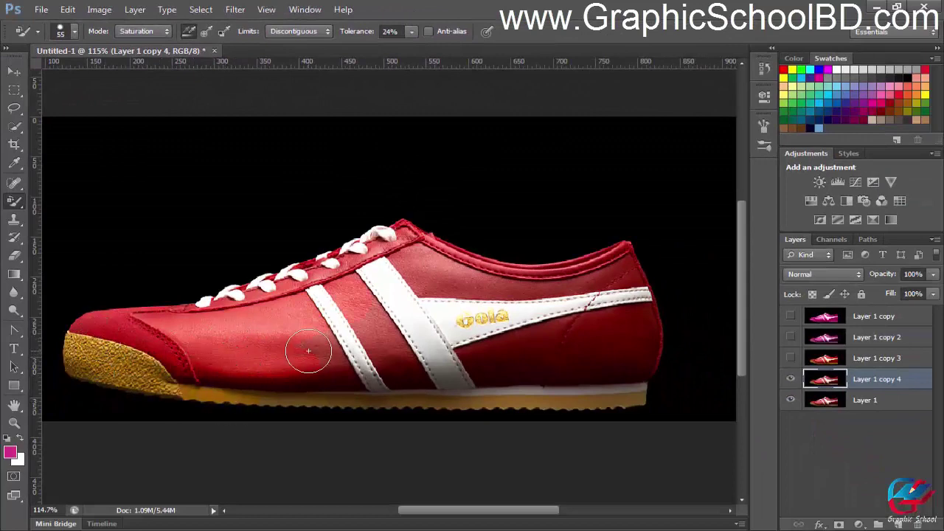
pyautogui.scroll(5, 308, 351)
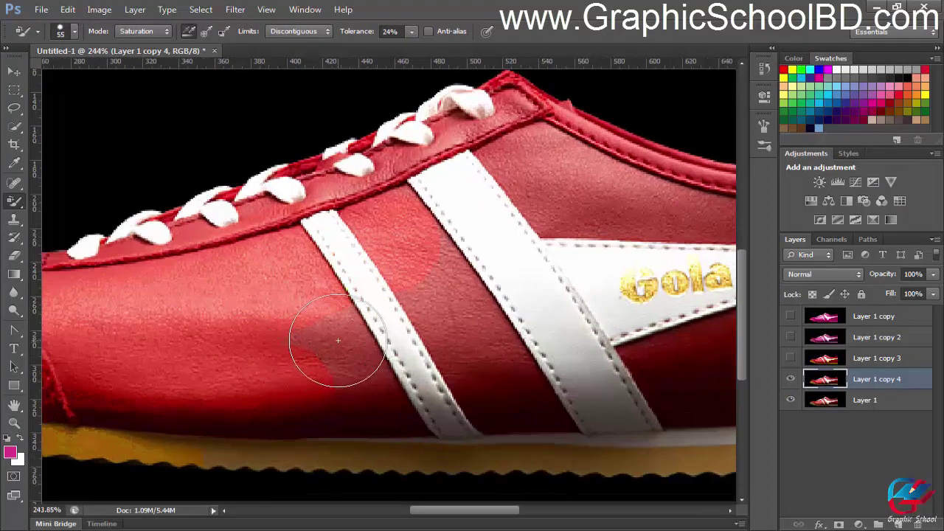
pyautogui.moveTo(338, 340)
pyautogui.mouseDown()
pyautogui.moveTo(344, 306)
pyautogui.moveTo(358, 334)
pyautogui.moveTo(401, 298)
pyautogui.moveTo(339, 296)
pyautogui.mouseUp()
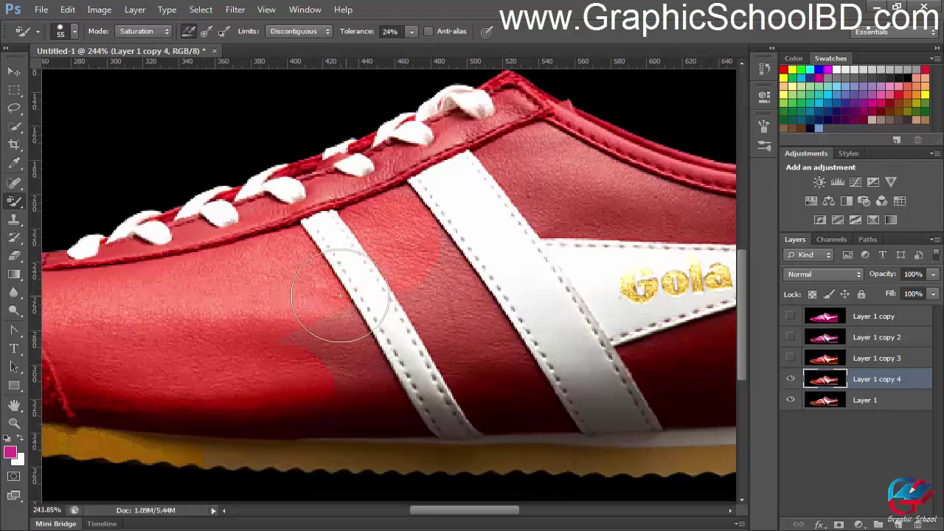
pyautogui.scroll(1, 368, 324)
pyautogui.moveTo(390, 347)
pyautogui.mouseDown()
pyautogui.moveTo(368, 327)
pyautogui.moveTo(352, 354)
pyautogui.moveTo(372, 352)
pyautogui.moveTo(310, 337)
pyautogui.moveTo(347, 333)
pyautogui.moveTo(306, 348)
pyautogui.moveTo(275, 329)
pyautogui.moveTo(331, 342)
pyautogui.moveTo(325, 331)
pyautogui.moveTo(344, 305)
pyautogui.moveTo(349, 337)
pyautogui.moveTo(352, 322)
pyautogui.mouseUp()
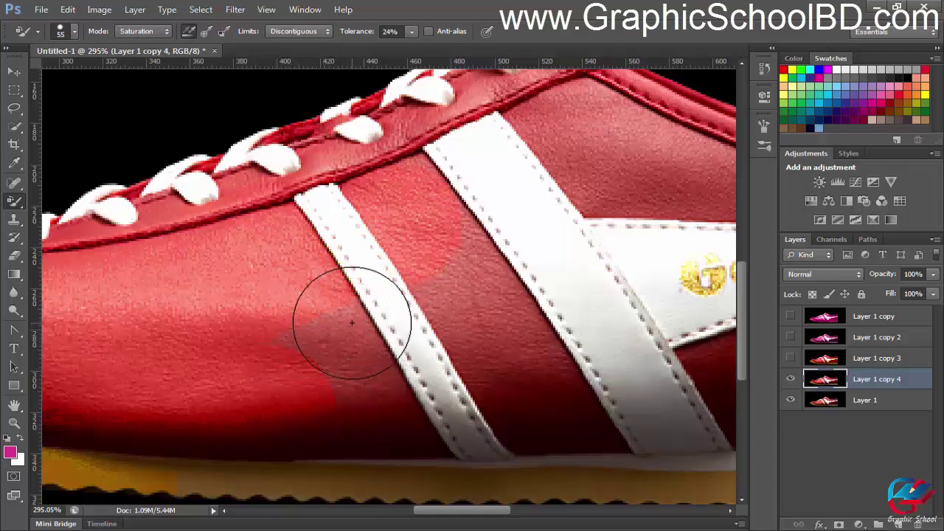
pyautogui.scroll(-5, 350, 320)
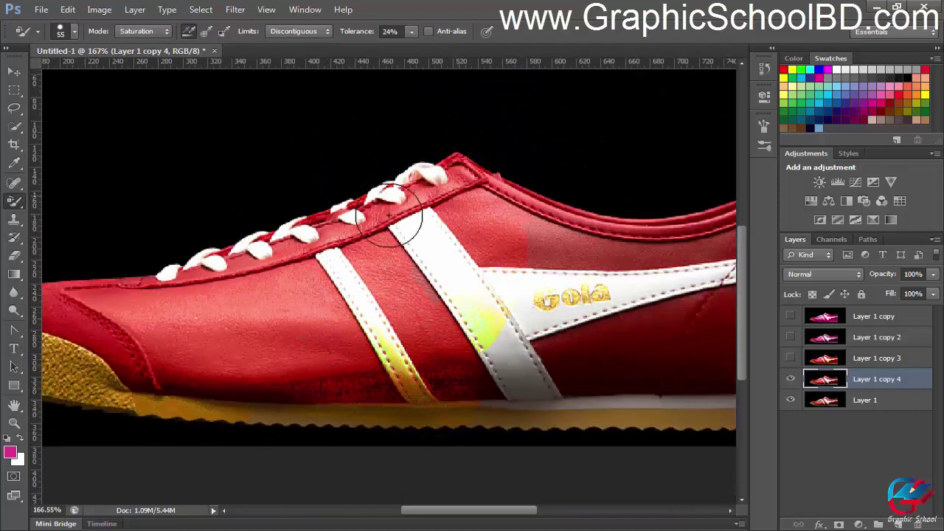
pyautogui.scroll(-3, 489, 320)
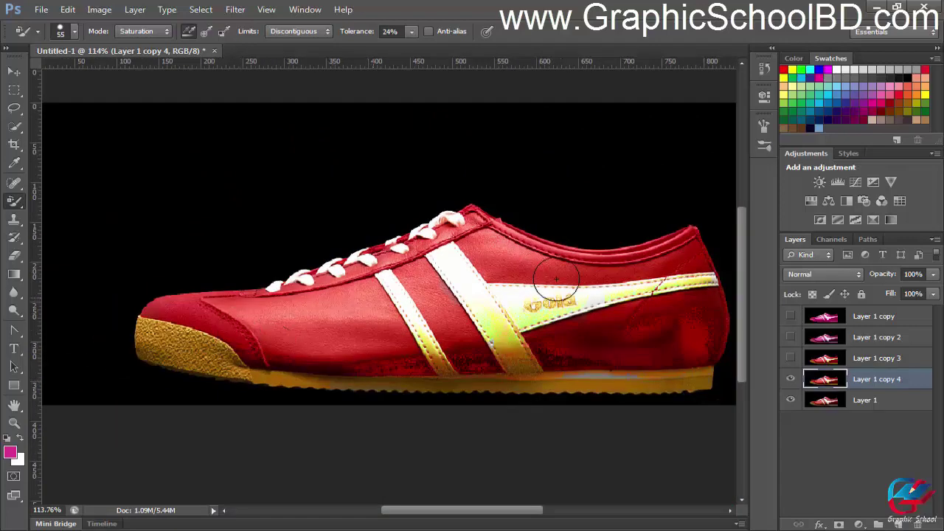
pyautogui.scroll(-2, 474, 270)
pyautogui.scroll(1, 400, 52)
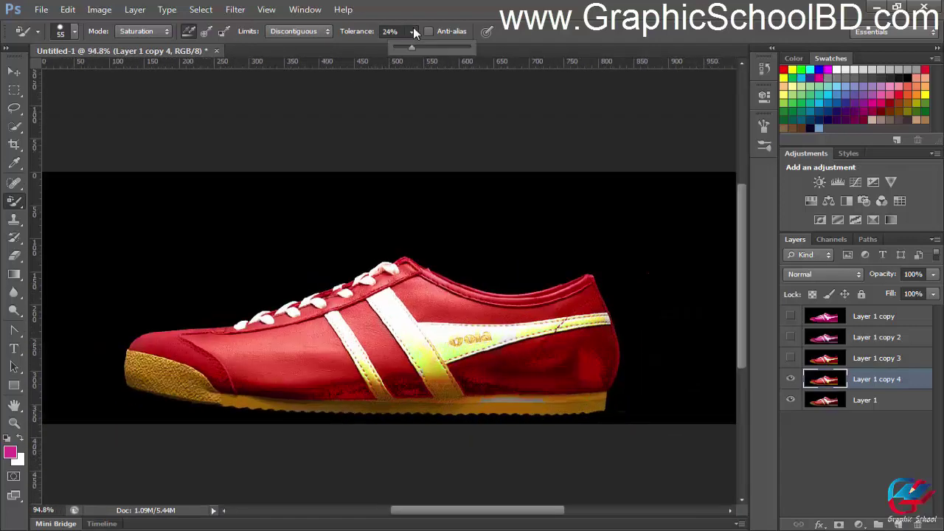
# Duplicate Layer 1 once more and hide Layer 1 copy 4 above it
pyautogui.click(863, 403)
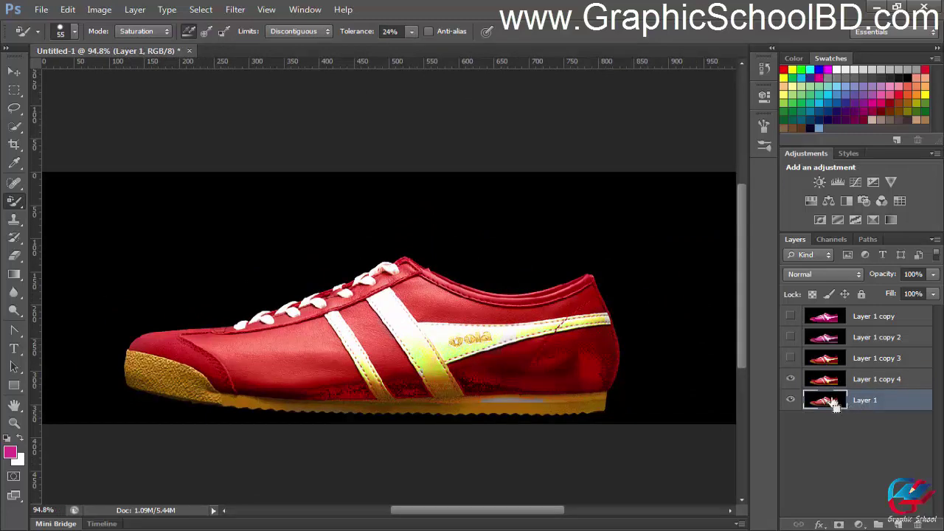
pyautogui.hotkey('ctrl', 'j')
pyautogui.scroll(3, 391, 343)
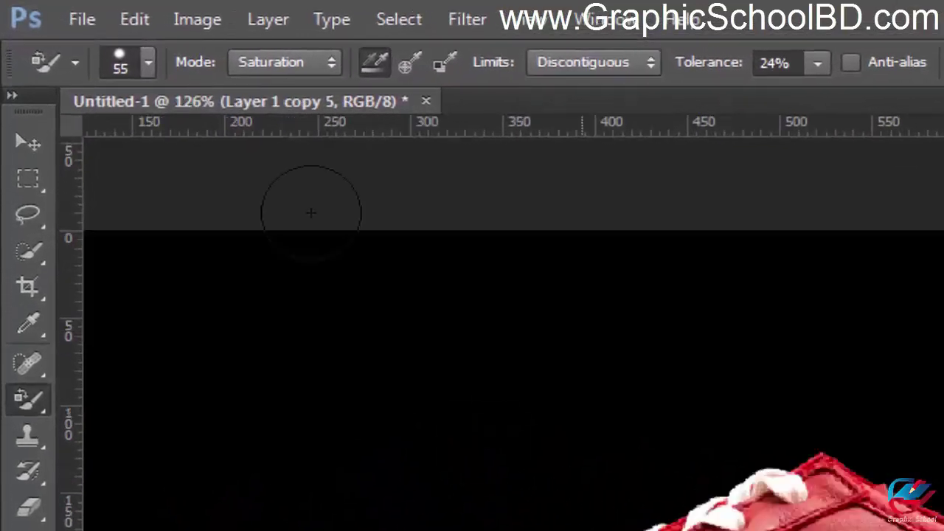
# Set the Color Replacement Tool's mode to Luminosity for painting on Layer 1 copy 5
pyautogui.click(269, 63)
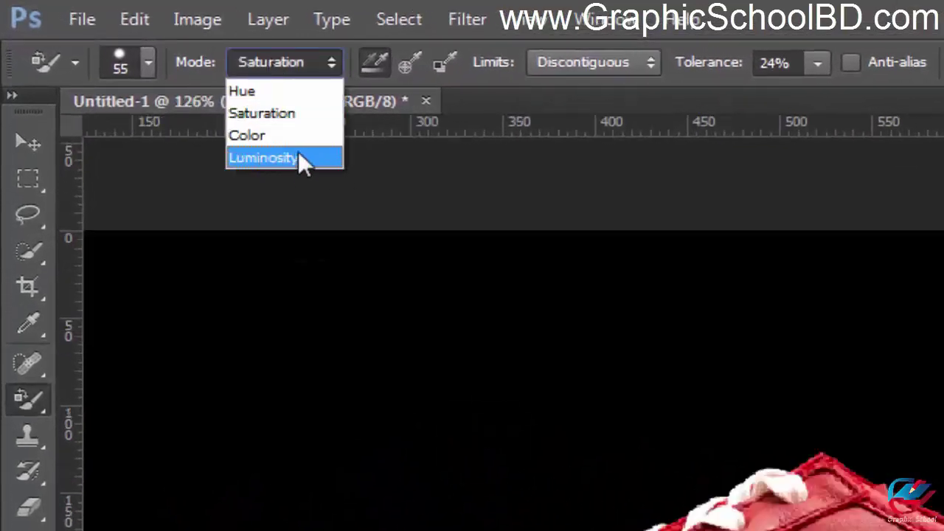
pyautogui.click(317, 160)
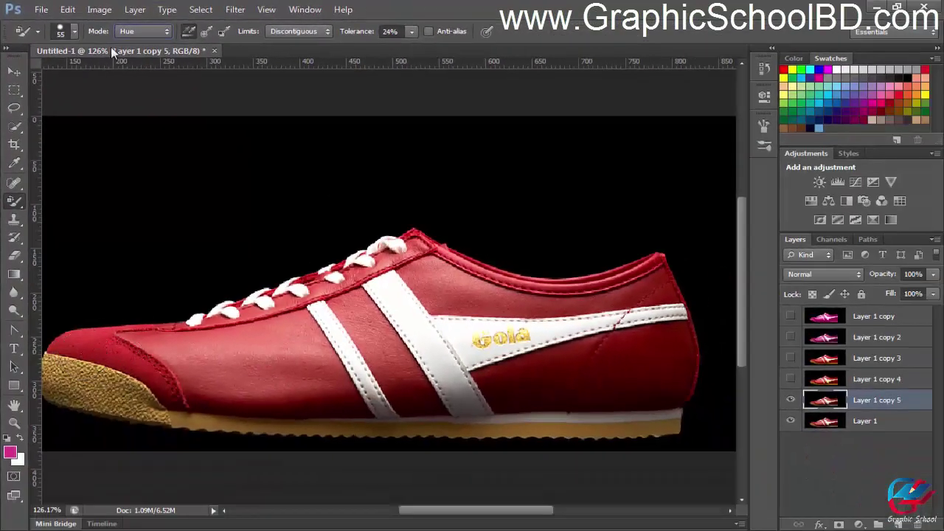
pyautogui.click(127, 31)
pyautogui.click(130, 78)
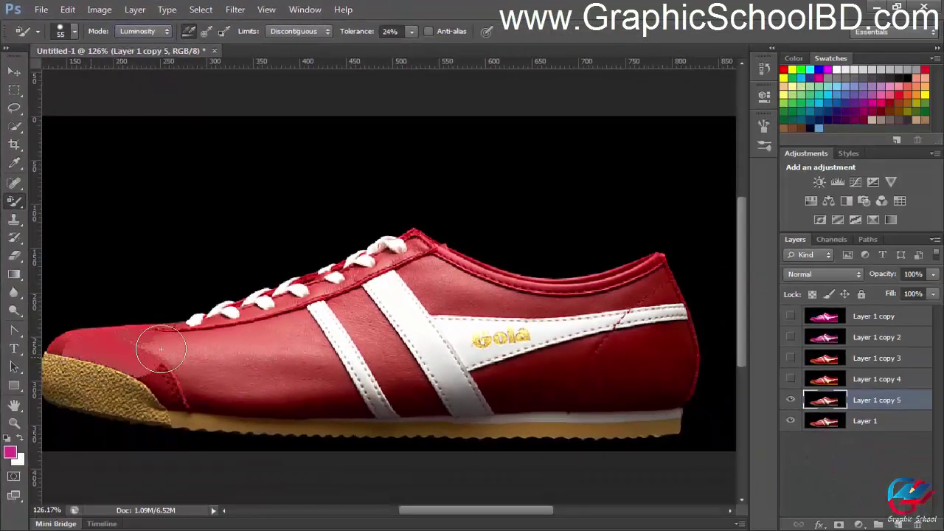
# Try painting over the whole shoe in Luminosity mode with the pink foreground colour, and undo the stroke
pyautogui.moveTo(160, 349)
pyautogui.mouseDown()
pyautogui.moveTo(245, 341)
pyautogui.moveTo(282, 328)
pyautogui.moveTo(241, 315)
pyautogui.moveTo(345, 304)
pyautogui.moveTo(413, 264)
pyautogui.moveTo(290, 293)
pyautogui.moveTo(463, 307)
pyautogui.moveTo(348, 345)
pyautogui.moveTo(519, 318)
pyautogui.moveTo(413, 264)
pyautogui.moveTo(629, 292)
pyautogui.moveTo(654, 283)
pyautogui.moveTo(520, 307)
pyautogui.moveTo(647, 336)
pyautogui.moveTo(521, 400)
pyautogui.moveTo(569, 367)
pyautogui.moveTo(382, 383)
pyautogui.moveTo(143, 379)
pyautogui.moveTo(152, 407)
pyautogui.moveTo(202, 415)
pyautogui.moveTo(620, 339)
pyautogui.moveTo(652, 324)
pyautogui.moveTo(383, 335)
pyautogui.mouseUp()
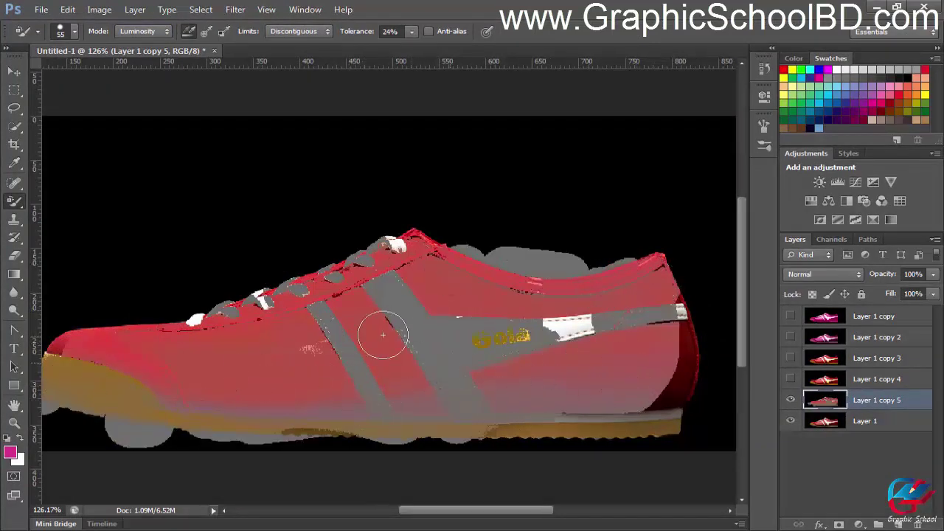
pyautogui.hotkey('ctrl', 'z')
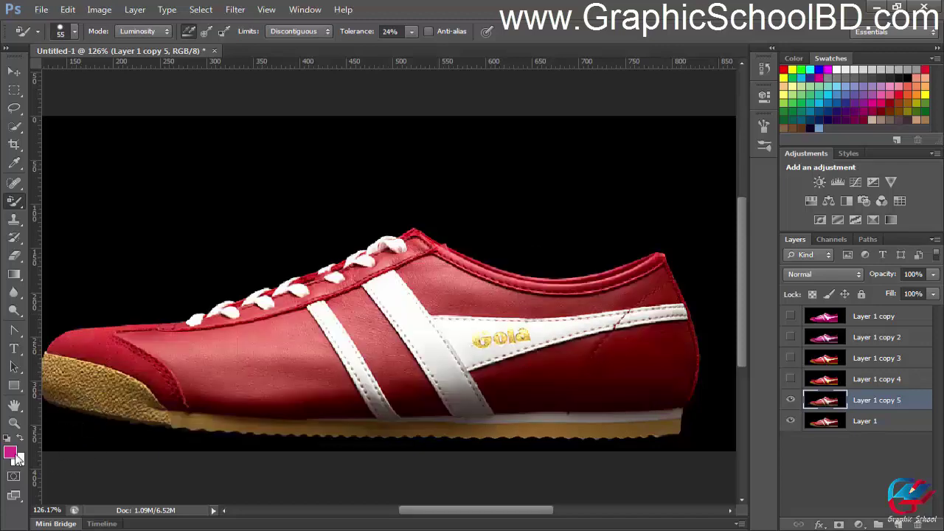
# Change the foreground colour to dark grey #1e1e1e
pyautogui.click(12, 454)
pyautogui.moveTo(620, 320); pyautogui.dragTo(553, 356)
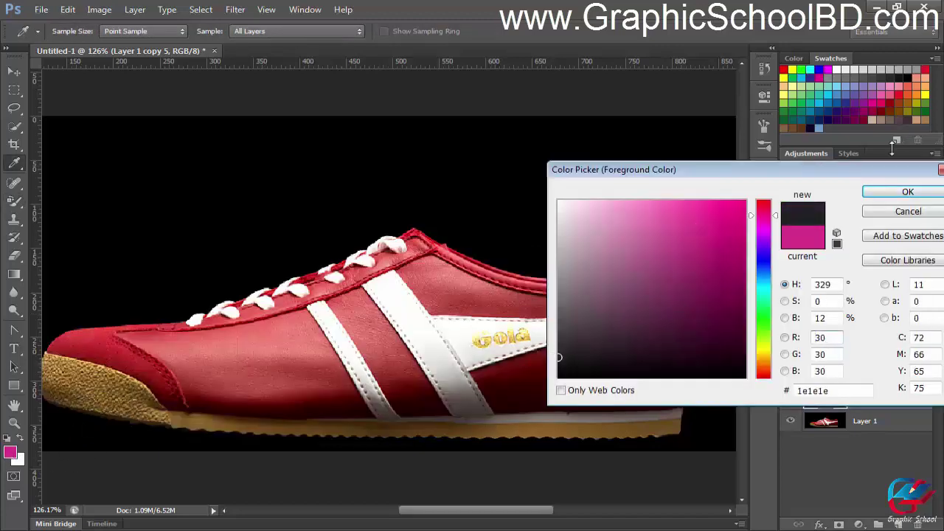
pyautogui.click(898, 194)
# Reduce the brush size to 40, test a dab on the upper end of the wide white stripe, and undo it
pyautogui.scroll(4, 421, 305)
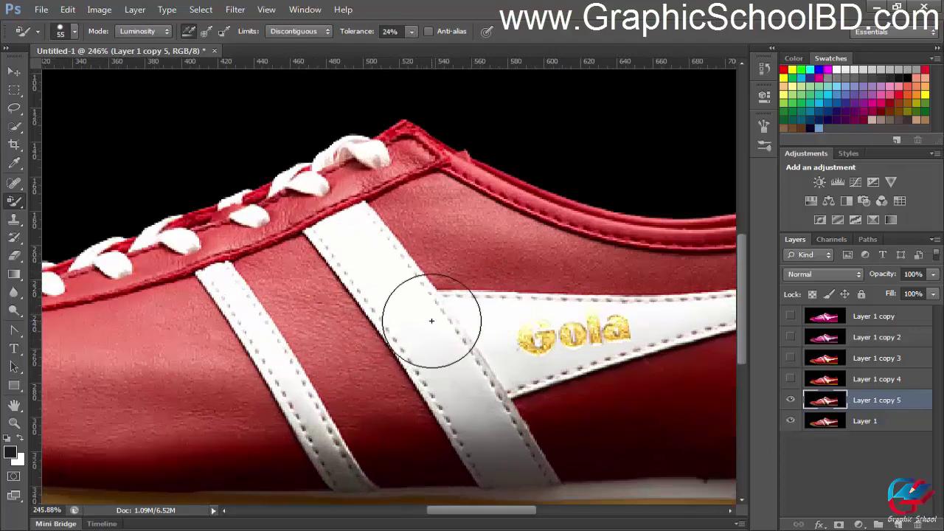
pyautogui.scroll(2, 431, 315)
pyautogui.press('[')
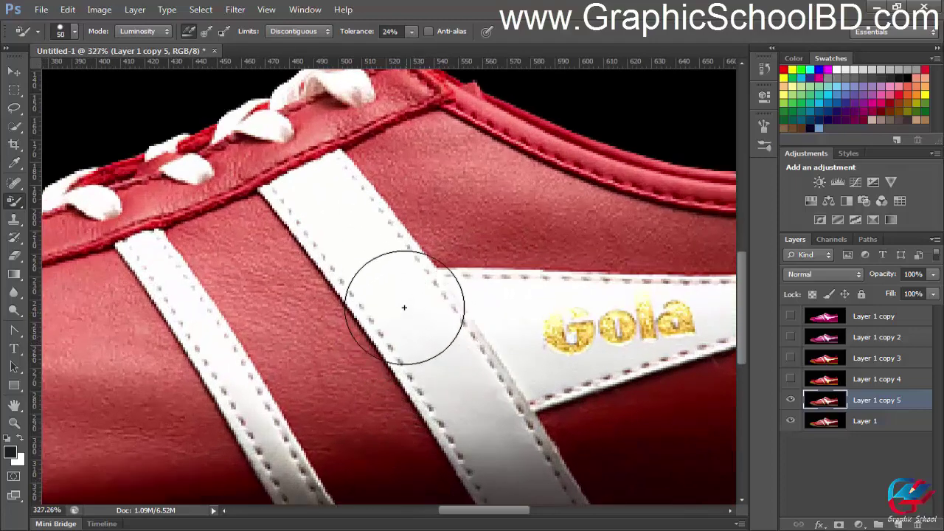
pyautogui.scroll(3, 343, 251)
pyautogui.press('[')
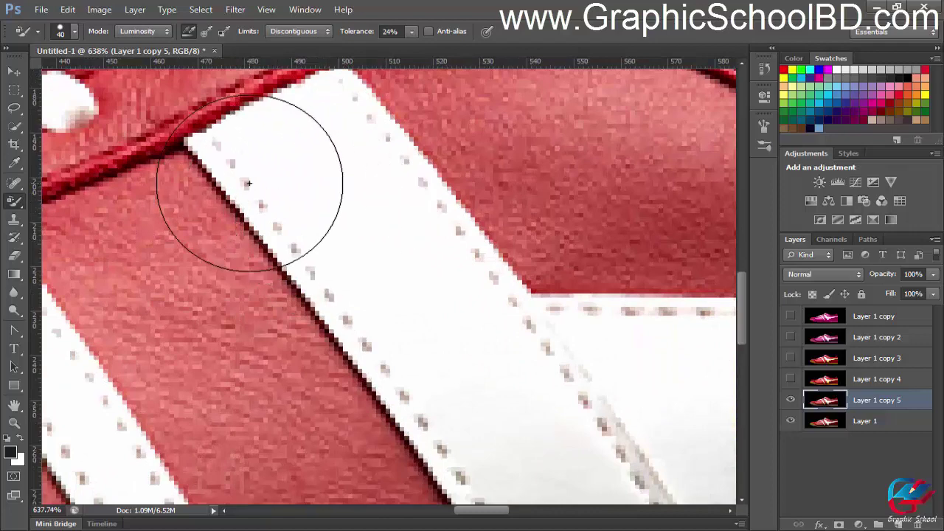
pyautogui.click(224, 157)
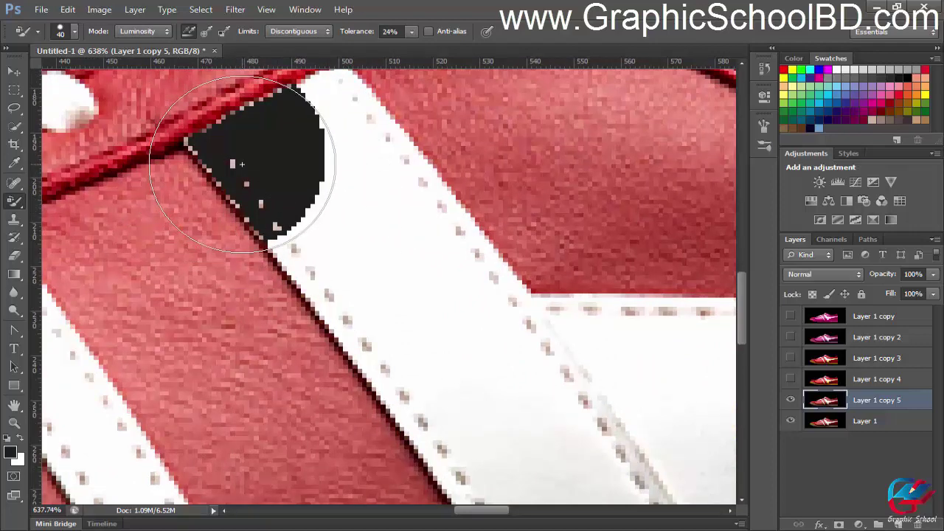
pyautogui.hotkey('ctrl', 'z')
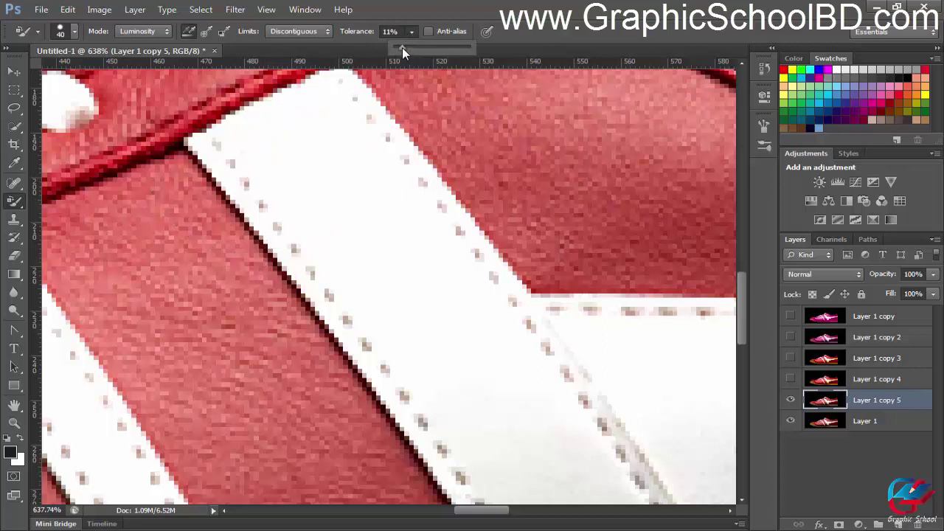
# Lower the tolerance to 11%, test a dab on the wide stripe's upper stitching, and undo it
pyautogui.click(485, 56)
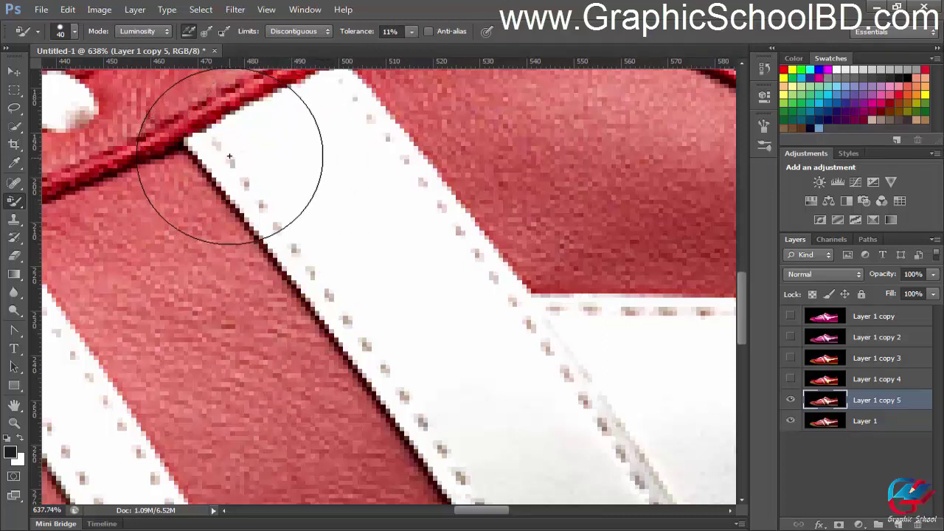
pyautogui.moveTo(233, 150); pyautogui.dragTo(289, 269)
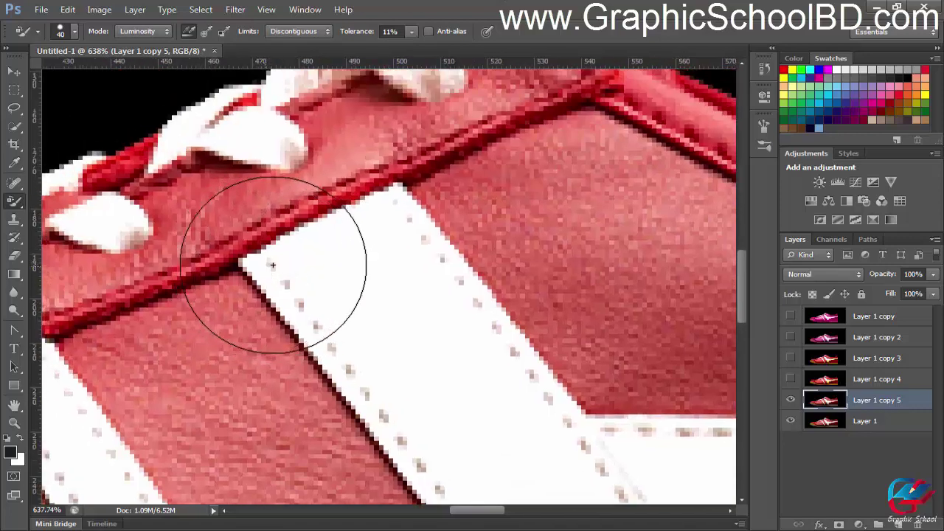
pyautogui.click(268, 265)
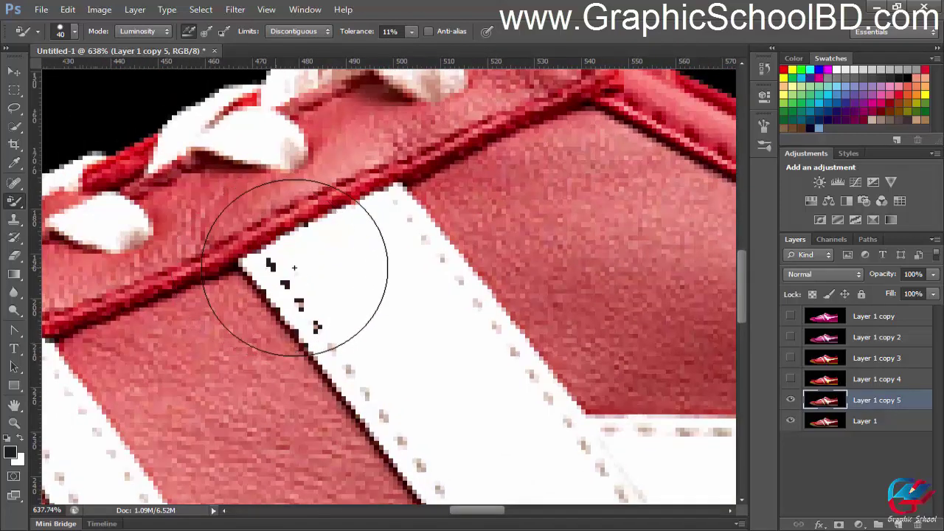
pyautogui.hotkey('ctrl', 'z')
# Paint the upper part of the wide white stripe dark grey in Luminosity mode, starting from its white leather
pyautogui.click(313, 279)
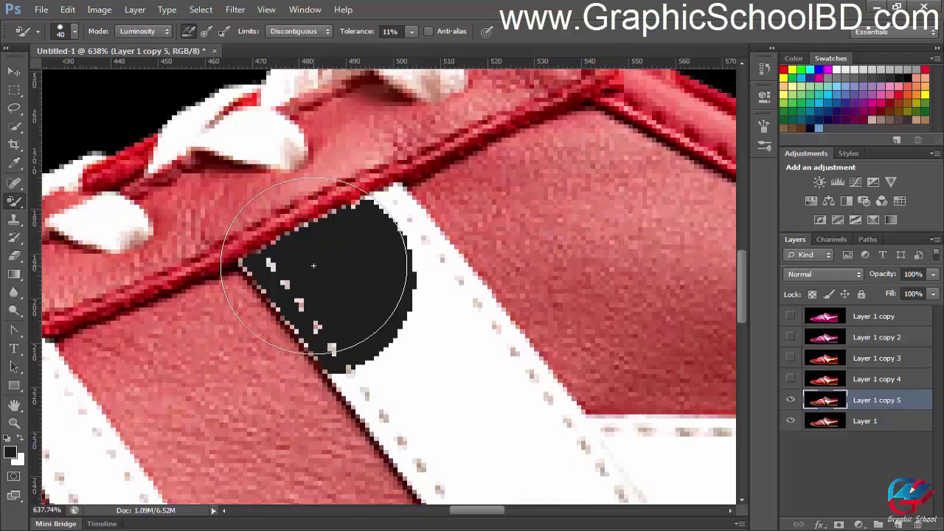
pyautogui.moveTo(346, 307); pyautogui.dragTo(248, 217)
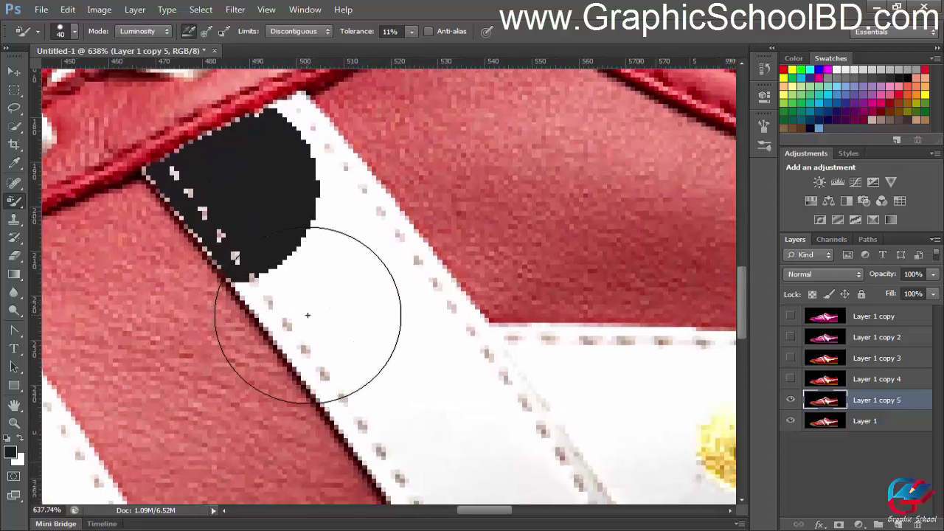
pyautogui.click(320, 143)
pyautogui.click(358, 283)
# Paint the rest of the wide white stripe and the white logo band running to the heel dark grey
pyautogui.scroll(-4, 359, 297)
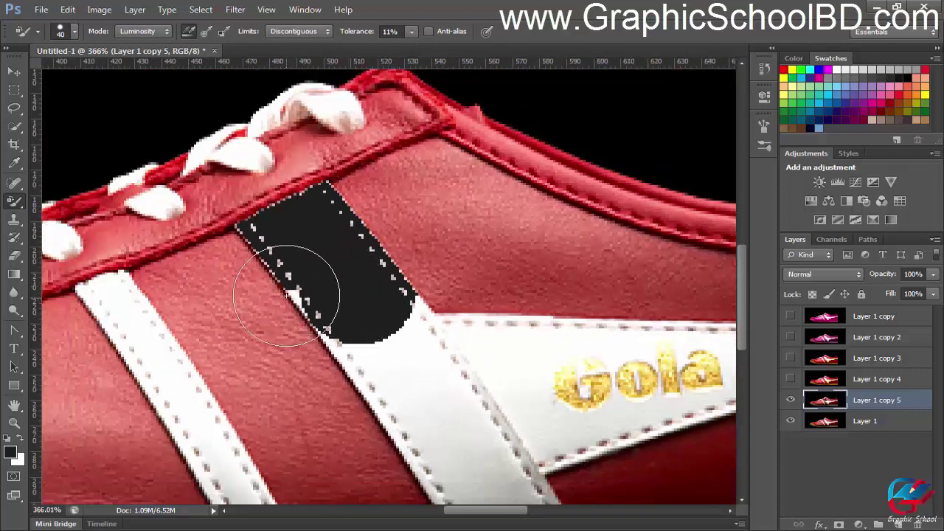
pyautogui.moveTo(286, 295)
pyautogui.mouseDown()
pyautogui.moveTo(447, 413)
pyautogui.moveTo(428, 358)
pyautogui.moveTo(404, 329)
pyautogui.moveTo(471, 356)
pyautogui.moveTo(557, 348)
pyautogui.moveTo(529, 357)
pyautogui.mouseUp()
pyautogui.scroll(-3, 438, 409)
pyautogui.moveTo(490, 398); pyautogui.dragTo(345, 238)
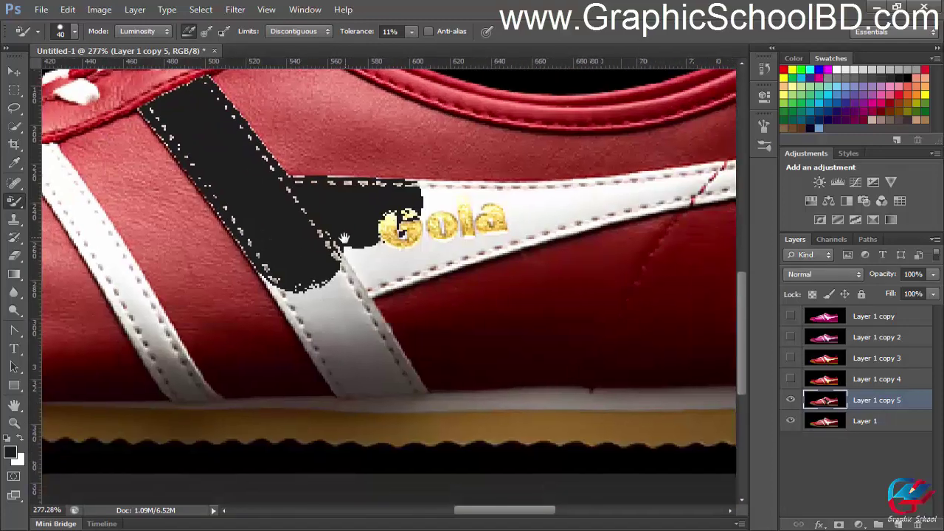
pyautogui.moveTo(302, 270)
pyautogui.mouseDown()
pyautogui.moveTo(322, 332)
pyautogui.moveTo(385, 389)
pyautogui.moveTo(362, 221)
pyautogui.moveTo(443, 236)
pyautogui.moveTo(612, 197)
pyautogui.moveTo(411, 180)
pyautogui.moveTo(238, 276)
pyautogui.moveTo(130, 288)
pyautogui.mouseUp()
pyautogui.moveTo(288, 288)
pyautogui.mouseDown()
pyautogui.moveTo(510, 258)
pyautogui.moveTo(400, 258)
pyautogui.mouseUp()
pyautogui.scroll(-3, 280, 289)
pyautogui.moveTo(311, 310)
pyautogui.mouseDown()
pyautogui.moveTo(546, 263)
pyautogui.moveTo(531, 255)
pyautogui.mouseUp()
pyautogui.moveTo(273, 246); pyautogui.dragTo(430, 320)
# Paint the narrow white stripe dark grey from the lacing edge down to the sole
pyautogui.scroll(4, 338, 343)
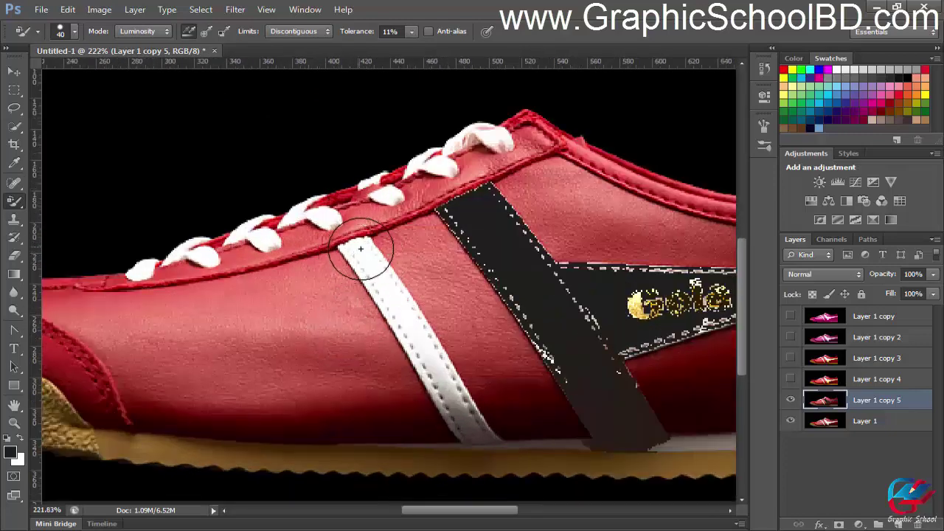
pyautogui.moveTo(361, 248); pyautogui.dragTo(472, 439)
pyautogui.scroll(-3, 402, 295)
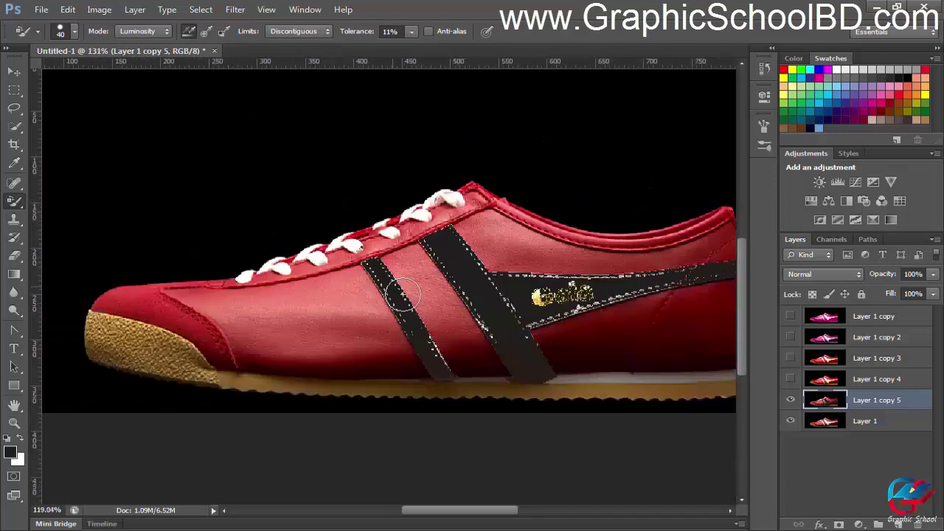
pyautogui.scroll(-2, 496, 331)
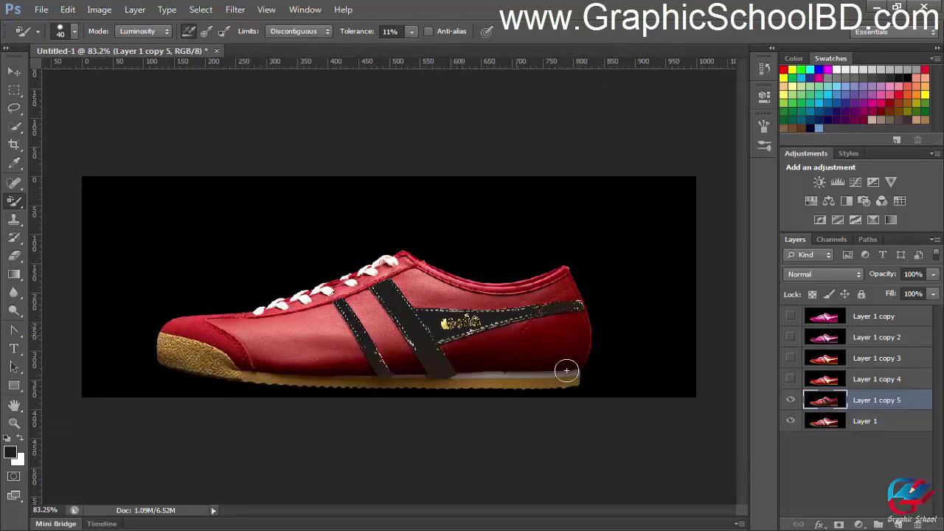
# Duplicate Layer 1 again and hide Layer 1 copy 5
pyautogui.click(867, 426)
pyautogui.hotkey('ctrl', 'j')
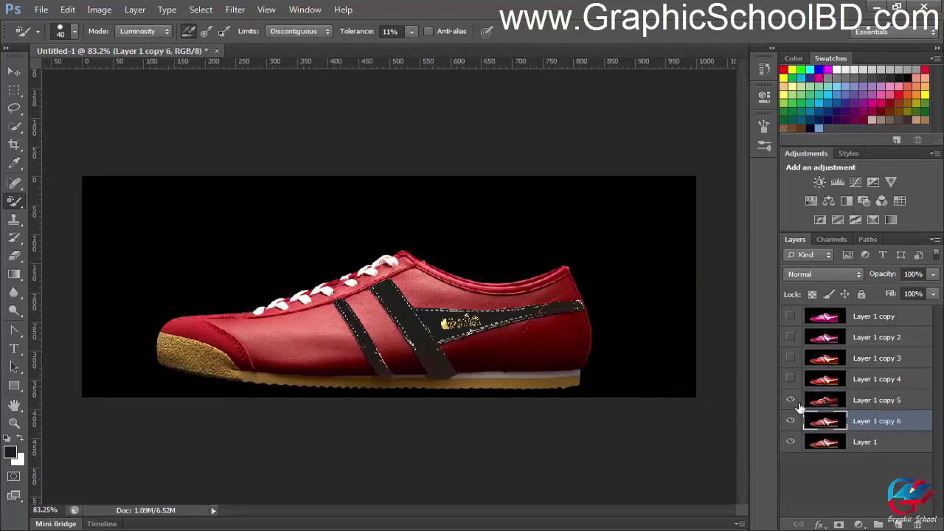
pyautogui.click(790, 400)
# Raise the Color Replacement Tool's tolerance to 74% and switch its mode to Hue
pyautogui.scroll(3, 375, 290)
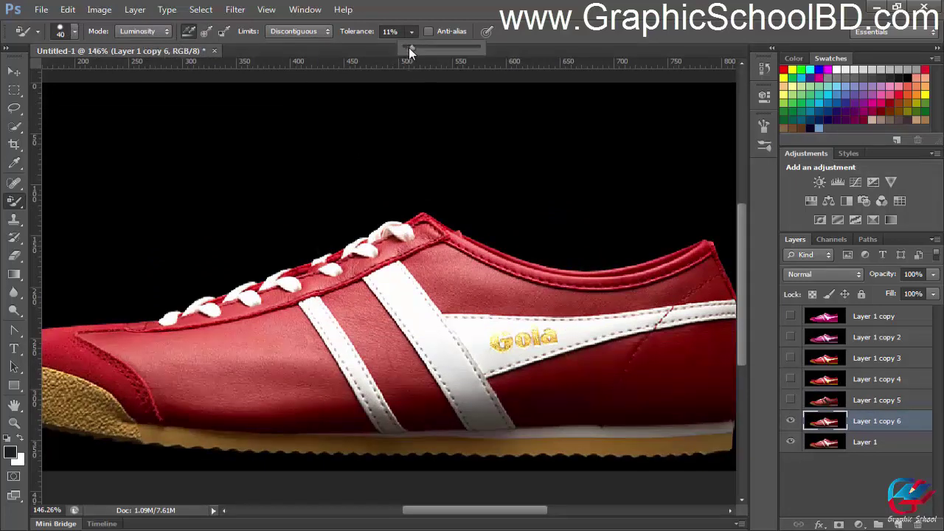
pyautogui.moveTo(452, 53); pyautogui.dragTo(459, 53)
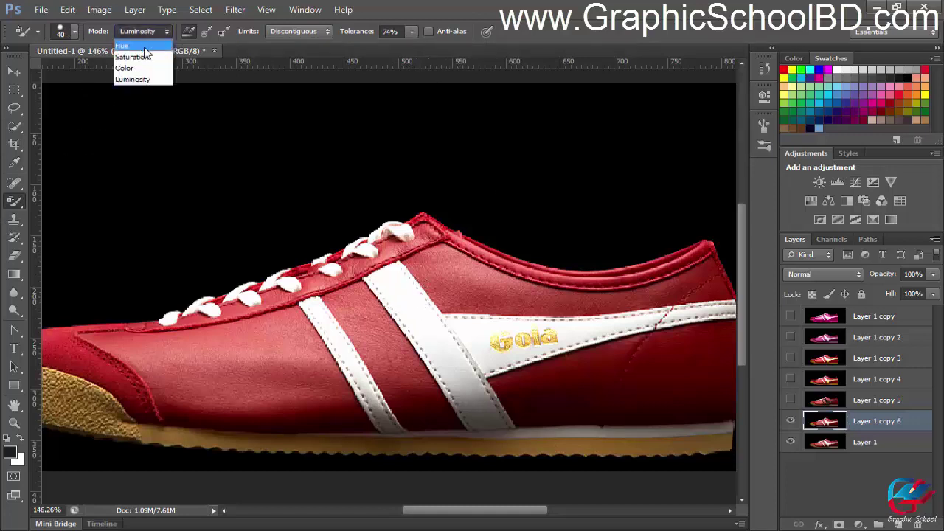
pyautogui.click(132, 46)
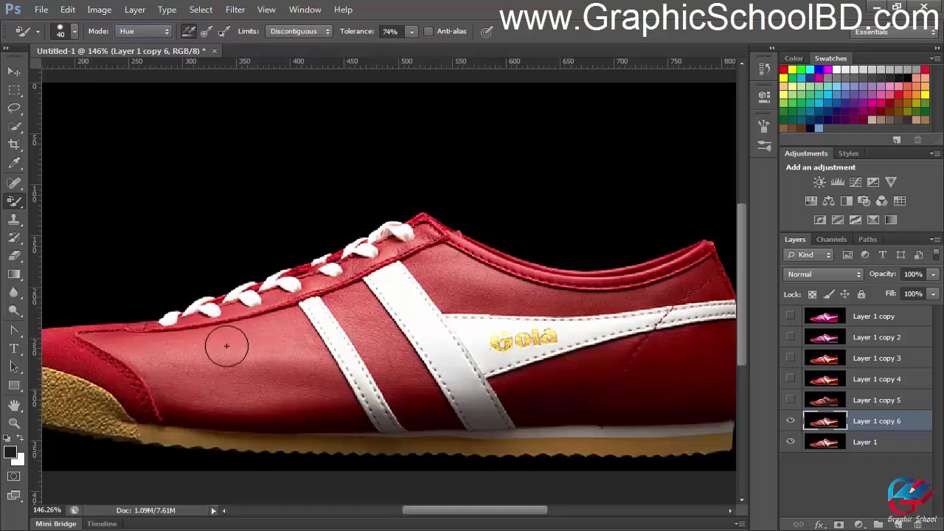
# Try painting the red leather ahead of the narrow stripe in Hue mode with the dark grey, and undo the stroke
pyautogui.moveTo(226, 346)
pyautogui.mouseDown()
pyautogui.moveTo(322, 338)
pyautogui.moveTo(299, 374)
pyautogui.moveTo(246, 399)
pyautogui.moveTo(205, 353)
pyautogui.moveTo(282, 323)
pyautogui.moveTo(234, 366)
pyautogui.moveTo(292, 378)
pyautogui.mouseUp()
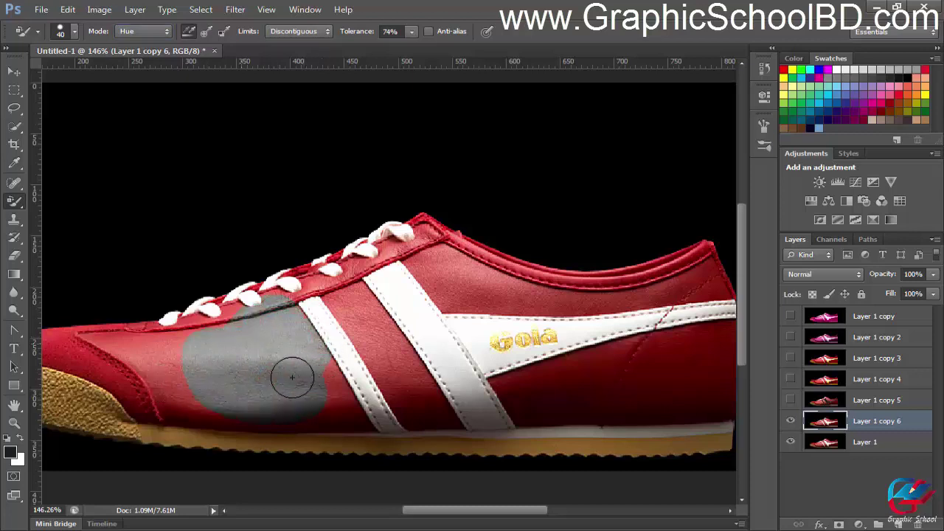
pyautogui.hotkey('ctrl', 'z')
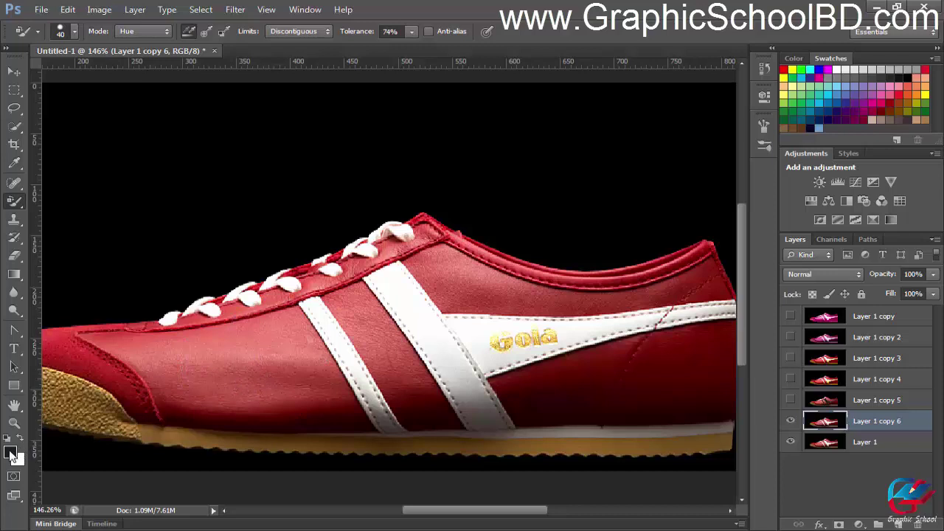
# Change the foreground colour to a bright medium blue
pyautogui.click(10, 454)
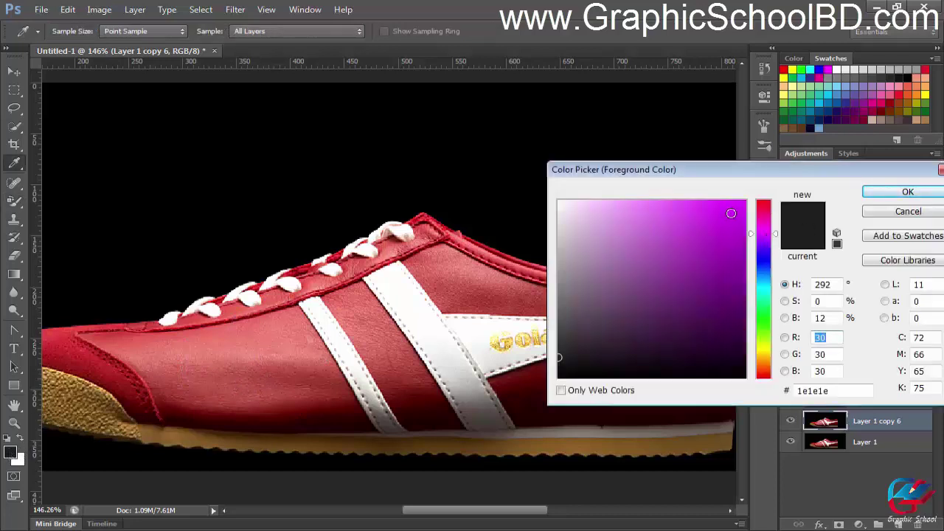
pyautogui.click(732, 209)
pyautogui.click(764, 274)
pyautogui.click(870, 193)
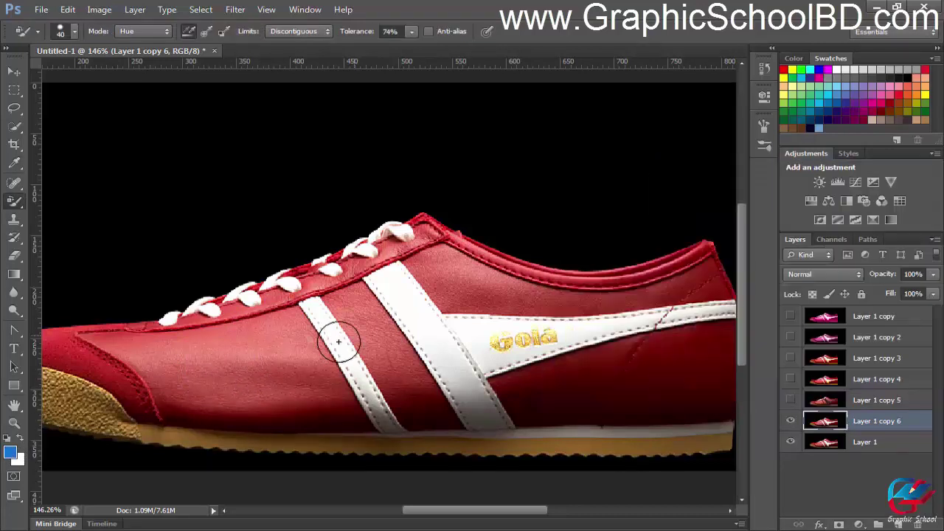
# Try painting blue in Hue mode over the red leather on both sides of the narrow stripe, and undo the strokes
pyautogui.moveTo(200, 371)
pyautogui.mouseDown()
pyautogui.moveTo(263, 337)
pyautogui.moveTo(196, 371)
pyautogui.moveTo(291, 370)
pyautogui.moveTo(325, 306)
pyautogui.moveTo(396, 382)
pyautogui.moveTo(378, 376)
pyautogui.mouseUp()
pyautogui.scroll(2, 388, 376)
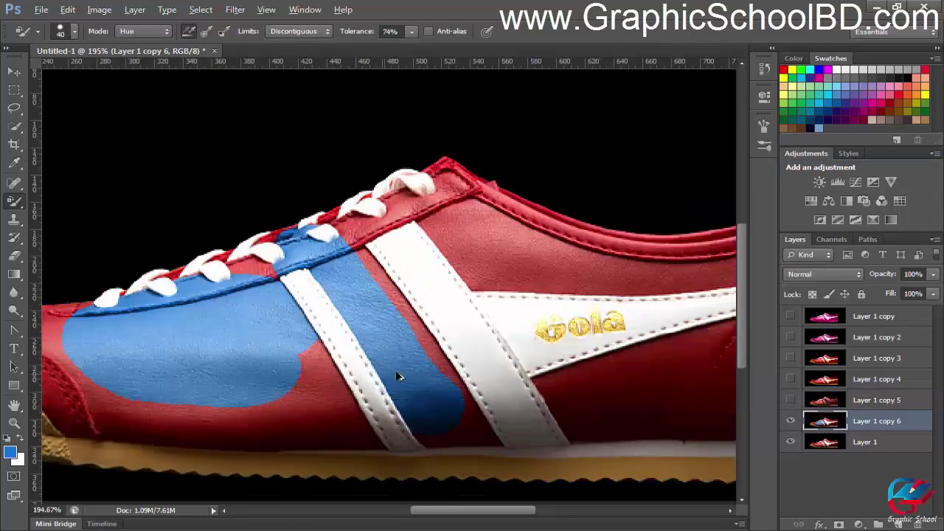
pyautogui.hotkey('ctrl', 'alt', 'z')
pyautogui.hotkey('ctrl', 'alt', 'z')
# Paint the red leather along the narrow stripe and between the two white stripes blue in Hue mode on Layer 1 copy 6
pyautogui.scroll(3, 305, 331)
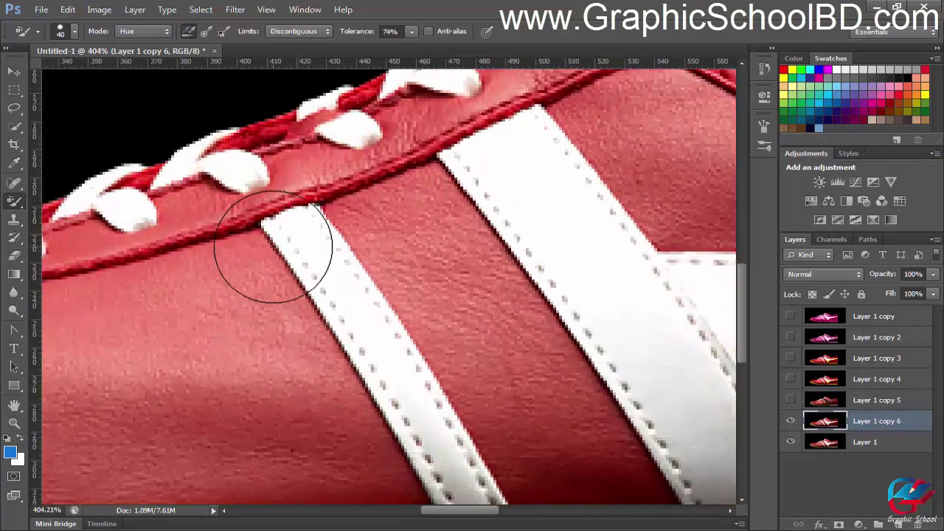
pyautogui.moveTo(273, 242)
pyautogui.mouseDown()
pyautogui.moveTo(311, 248)
pyautogui.moveTo(422, 435)
pyautogui.mouseUp()
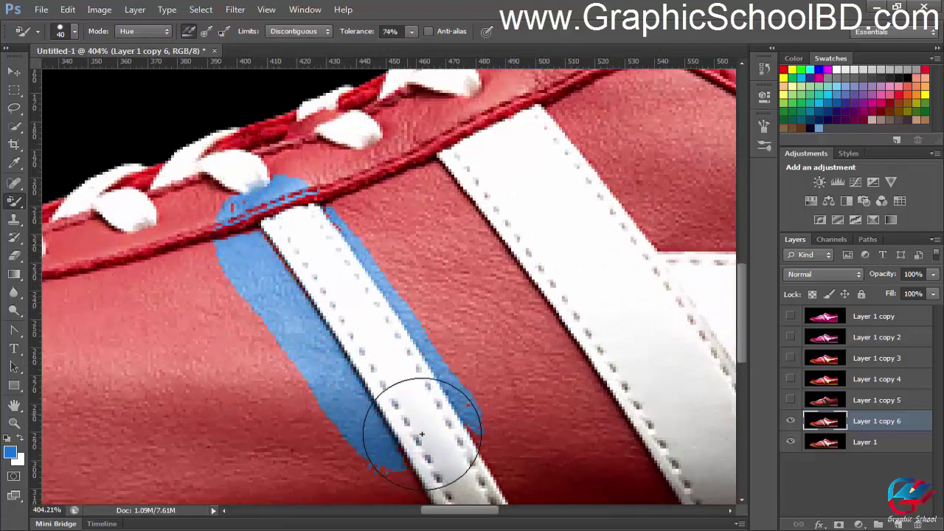
pyautogui.scroll(-3, 401, 421)
pyautogui.scroll(2, 327, 309)
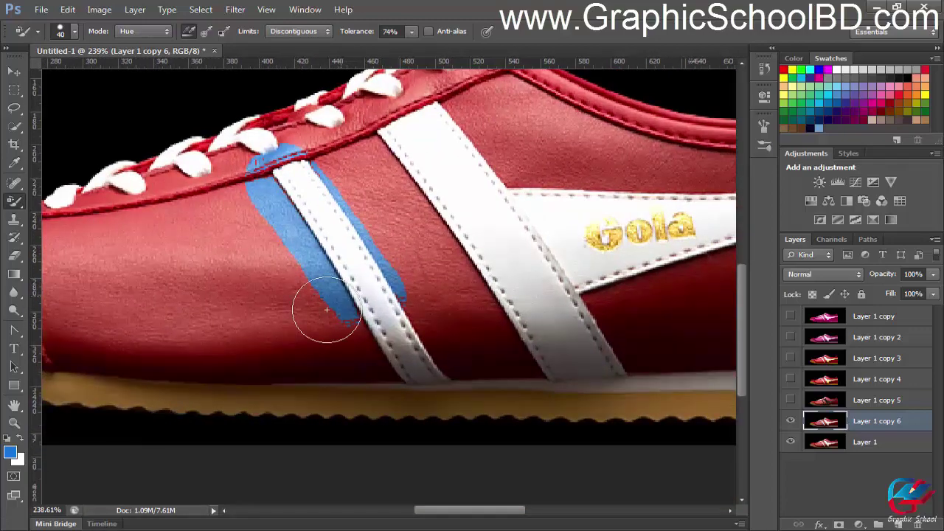
pyautogui.scroll(2, 327, 310)
pyautogui.moveTo(362, 316)
pyautogui.mouseDown()
pyautogui.moveTo(422, 396)
pyautogui.moveTo(469, 312)
pyautogui.moveTo(528, 383)
pyautogui.moveTo(591, 387)
pyautogui.moveTo(594, 375)
pyautogui.moveTo(447, 173)
pyautogui.moveTo(445, 349)
pyautogui.mouseUp()
pyautogui.moveTo(447, 399); pyautogui.dragTo(386, 248)
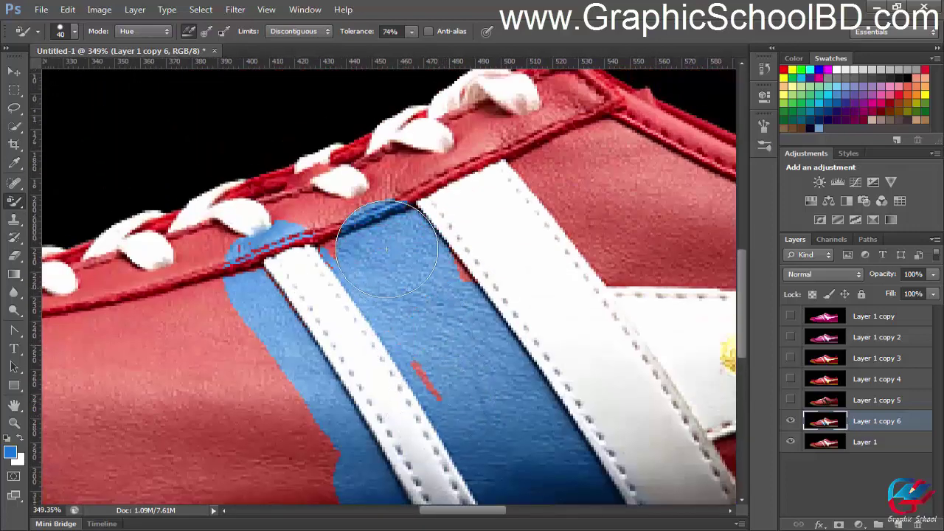
pyautogui.moveTo(474, 402)
pyautogui.mouseDown()
pyautogui.moveTo(428, 387)
pyautogui.moveTo(434, 358)
pyautogui.mouseUp()
pyautogui.scroll(2, 434, 358)
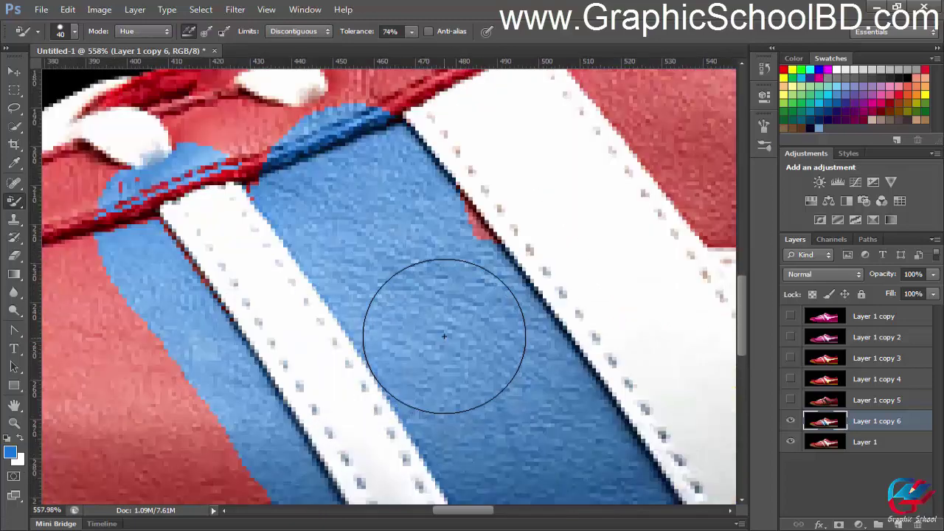
# Paint the large red side area between the narrow stripe and the toe cap blue, leaving the part nearest the toe
pyautogui.scroll(-4, 432, 326)
pyautogui.moveTo(324, 380)
pyautogui.mouseDown()
pyautogui.moveTo(331, 420)
pyautogui.moveTo(317, 341)
pyautogui.moveTo(140, 354)
pyautogui.moveTo(185, 442)
pyautogui.moveTo(327, 453)
pyautogui.mouseUp()
pyautogui.scroll(2, 289, 367)
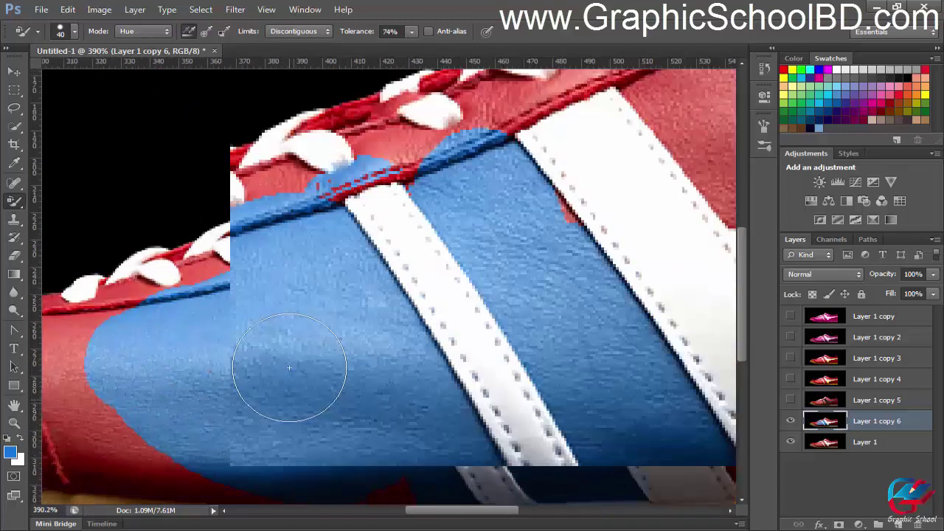
pyautogui.press('space')
pyautogui.moveTo(316, 342); pyautogui.dragTo(522, 294)
pyautogui.scroll(2, 278, 332)
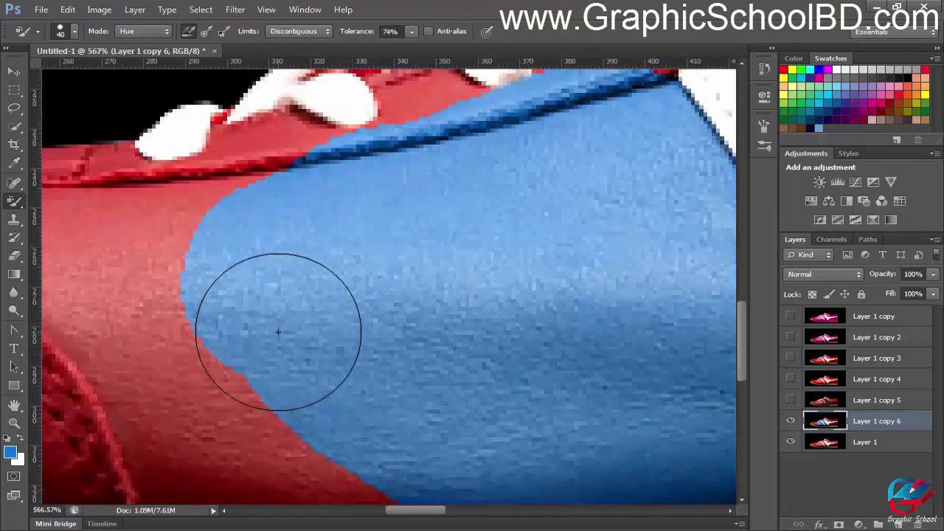
pyautogui.press('space')
pyautogui.moveTo(278, 332); pyautogui.dragTo(394, 300)
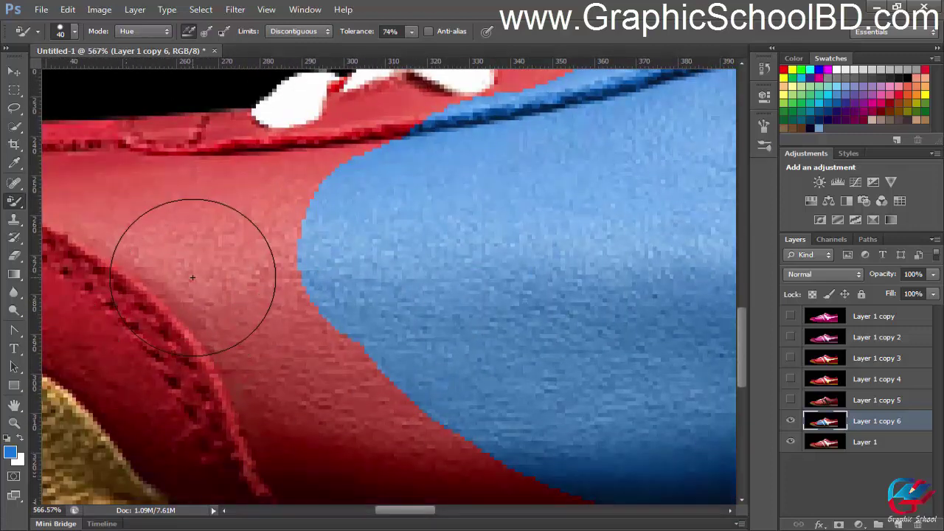
# Try painting blue with the regular Brush tool over the red leather above the Gola stripe, and undo the stroke
pyautogui.press('v')
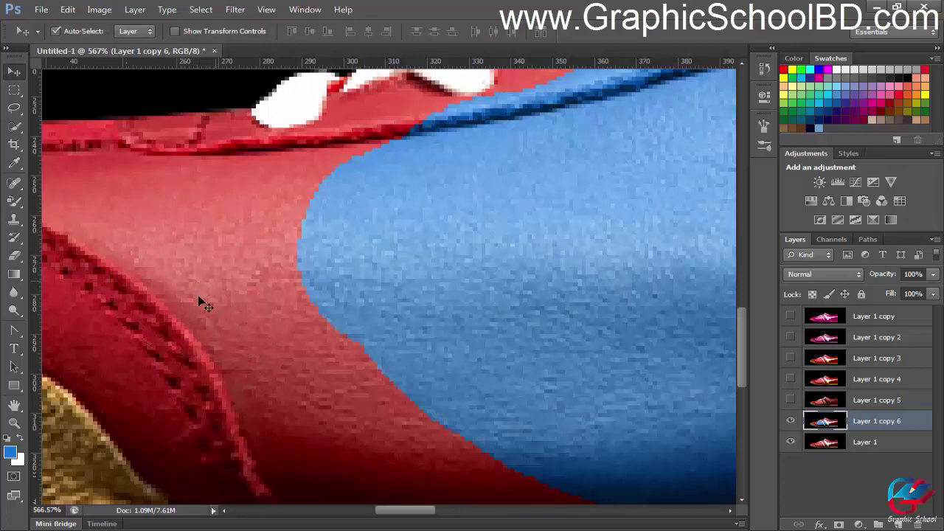
pyautogui.scroll(-2, 320, 392)
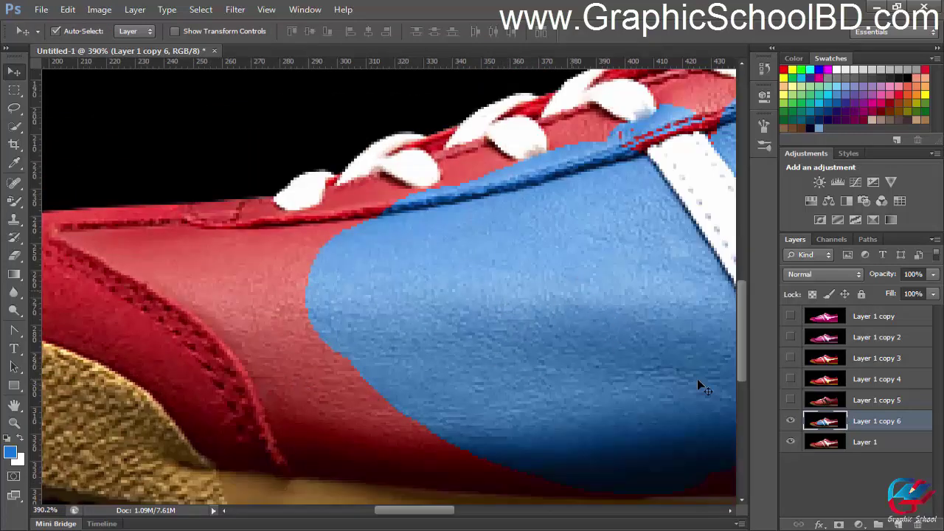
pyautogui.scroll(-4, 591, 341)
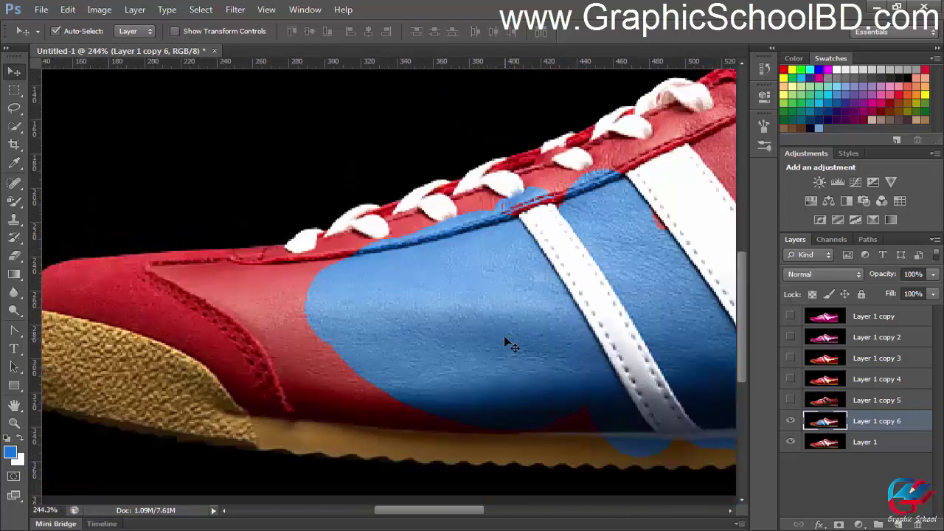
pyautogui.scroll(3, 542, 329)
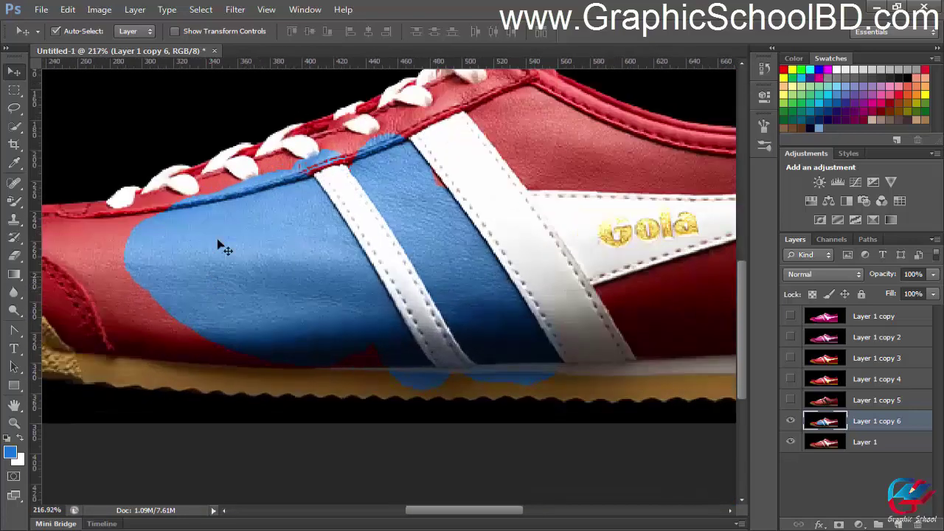
pyautogui.moveTo(447, 244); pyautogui.dragTo(246, 305)
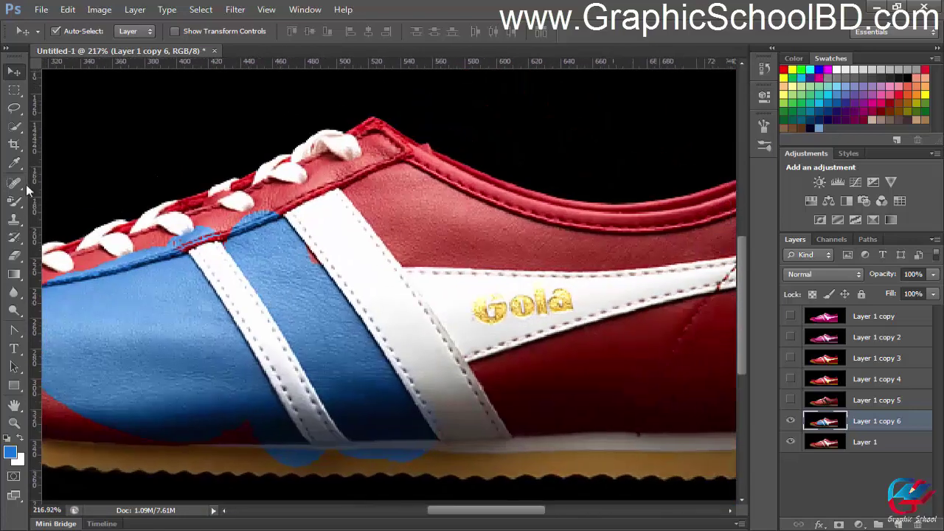
pyautogui.click(14, 237)
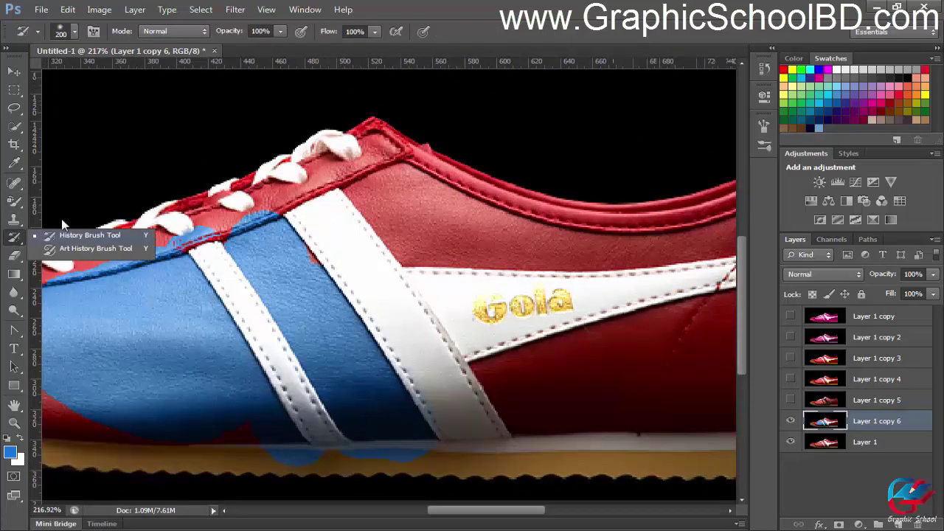
pyautogui.click(20, 205)
pyautogui.click(80, 199)
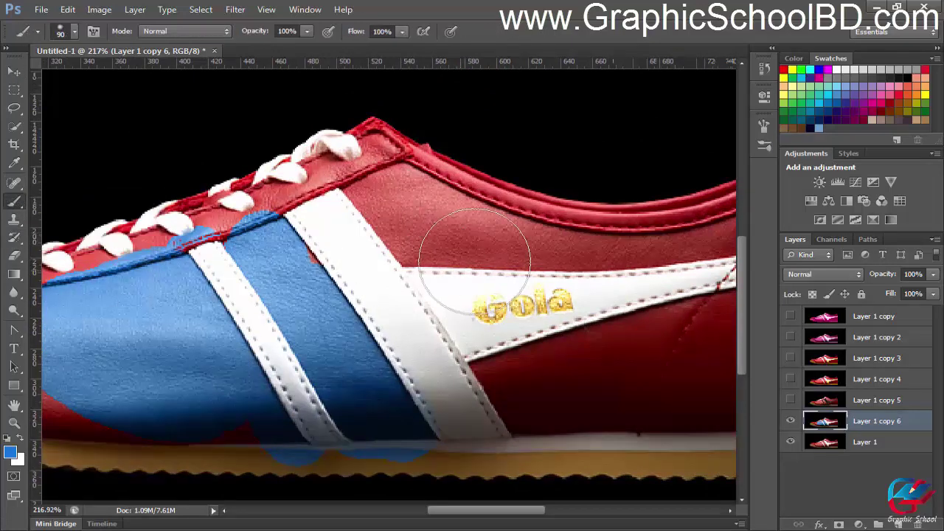
pyautogui.scroll(1, 483, 247)
pyautogui.moveTo(421, 200)
pyautogui.mouseDown()
pyautogui.moveTo(550, 262)
pyautogui.moveTo(420, 234)
pyautogui.moveTo(483, 257)
pyautogui.moveTo(553, 324)
pyautogui.moveTo(450, 310)
pyautogui.mouseUp()
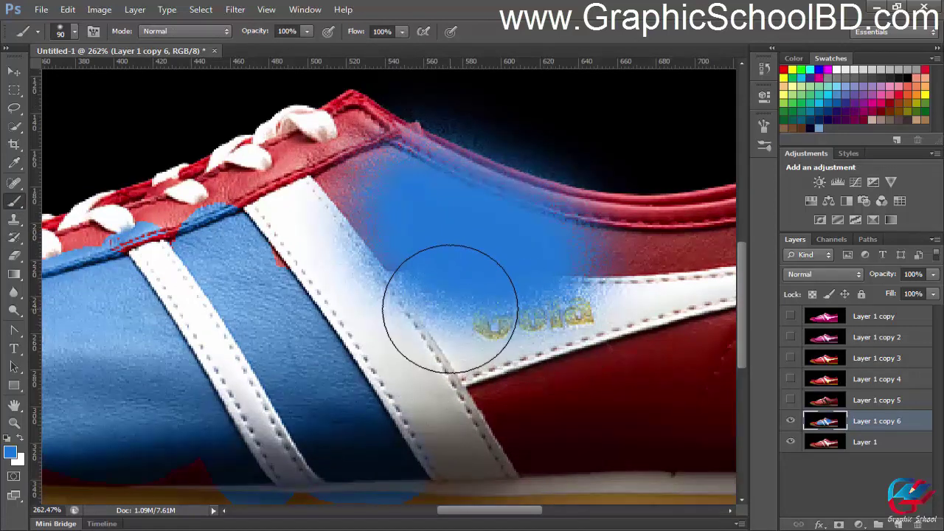
pyautogui.hotkey('ctrl', 'z')
# Choose a hard round tip with 100% hardness for the Brush tool
pyautogui.click(74, 31)
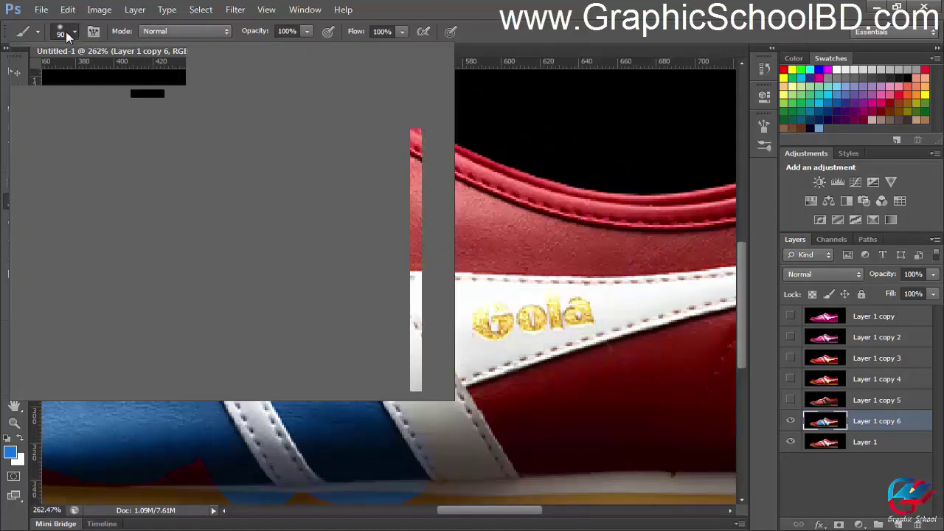
pyautogui.click(54, 138)
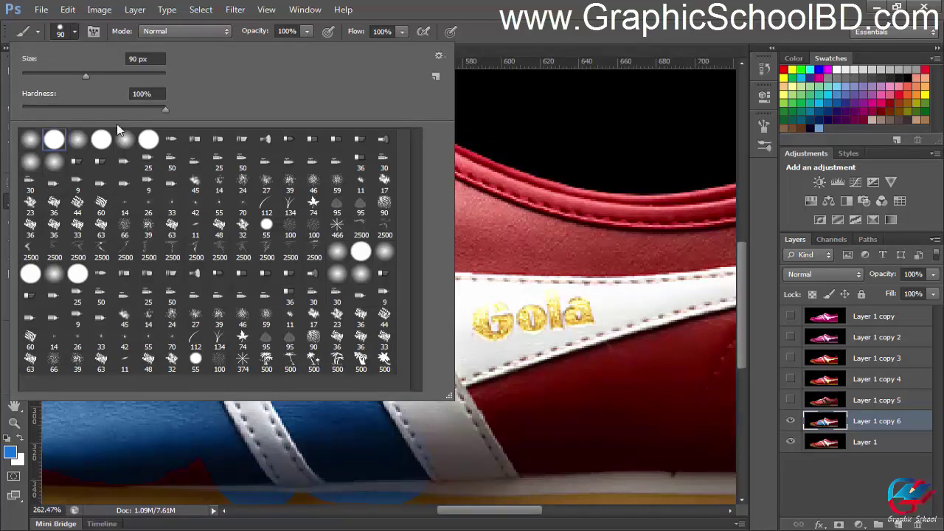
pyautogui.press('Return')
pyautogui.press('p')
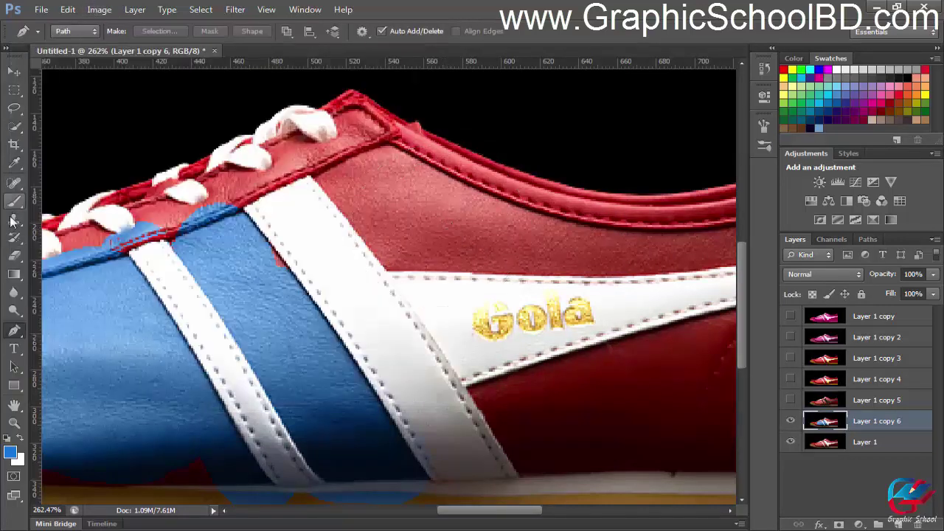
# Set the History Brush tool to a hard round tip with a size of 45 px
pyautogui.click(17, 238)
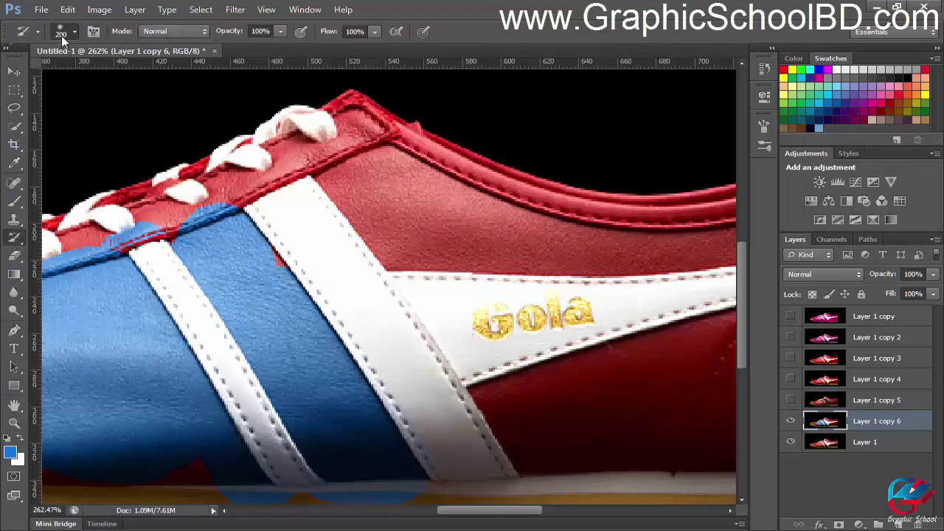
pyautogui.click(62, 34)
pyautogui.click(53, 139)
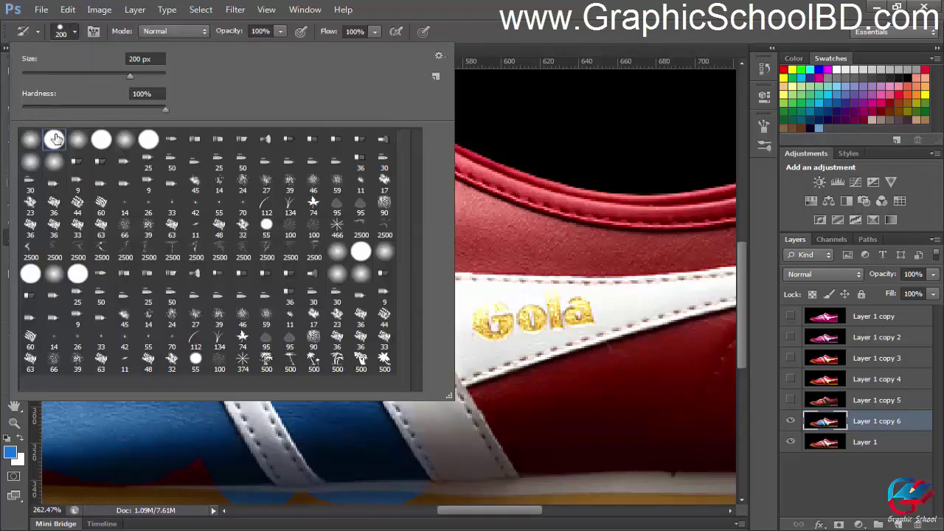
pyautogui.click(489, 22)
pyautogui.press('[')
pyautogui.press('[')
pyautogui.press('[')
pyautogui.press('[')
pyautogui.press('[')
pyautogui.press('[')
pyautogui.press('[')
pyautogui.press('[')
pyautogui.press('[')
pyautogui.press('[')
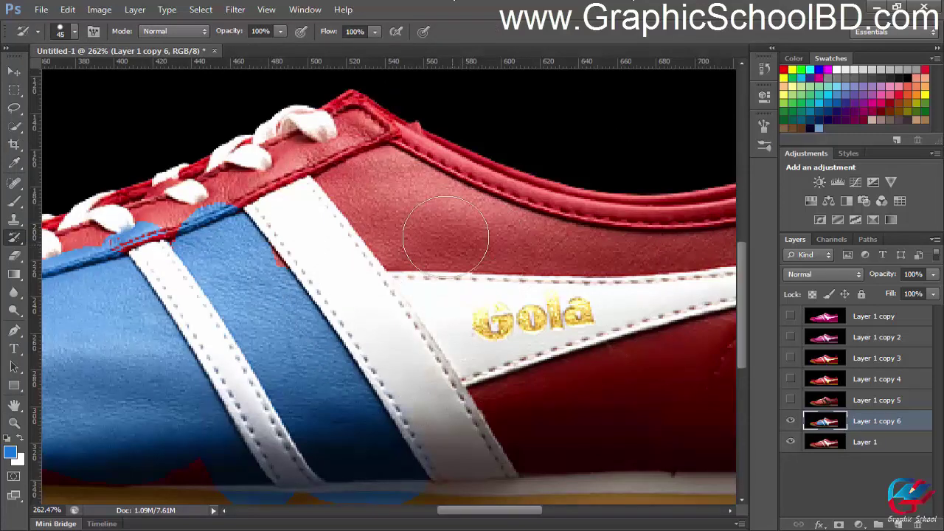
# Paint the red leather panel above the Gola logo white with the History Brush on Layer 1 copy 6, leaving the heel end red
pyautogui.moveTo(400, 205)
pyautogui.mouseDown()
pyautogui.moveTo(555, 248)
pyautogui.moveTo(509, 255)
pyautogui.mouseUp()
pyautogui.scroll(-3, 509, 255)
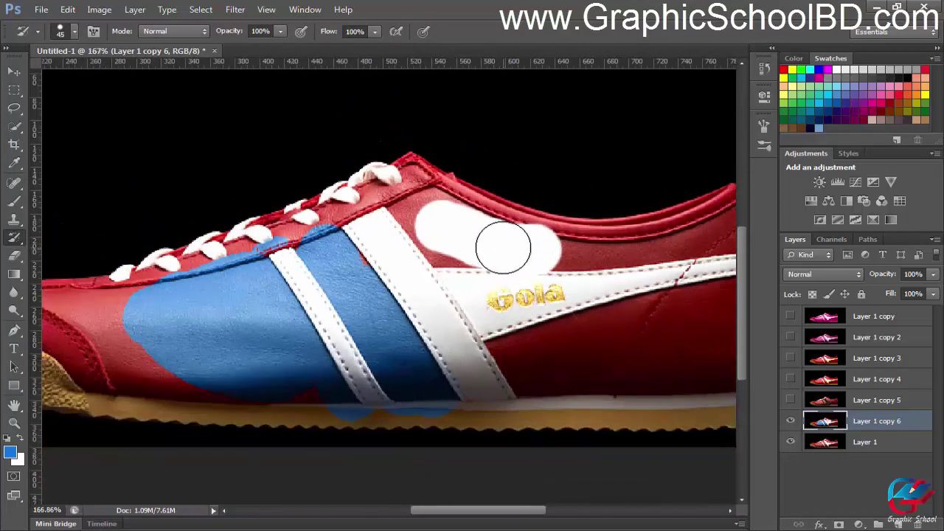
pyautogui.hotkey('ctrl', 'z')
pyautogui.moveTo(430, 236)
pyautogui.mouseDown()
pyautogui.moveTo(548, 262)
pyautogui.moveTo(481, 260)
pyautogui.moveTo(399, 227)
pyautogui.moveTo(381, 245)
pyautogui.moveTo(412, 271)
pyautogui.mouseUp()
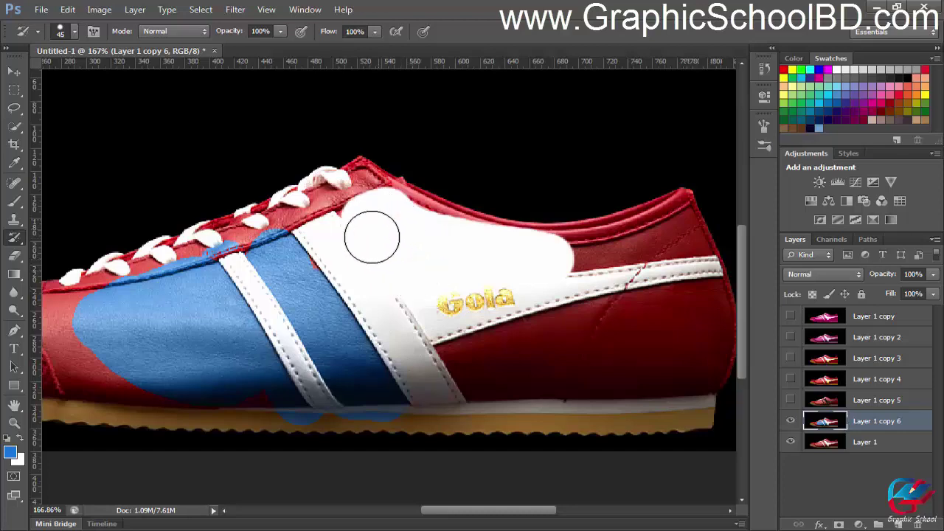
pyautogui.scroll(-2, 396, 327)
pyautogui.scroll(2, 256, 347)
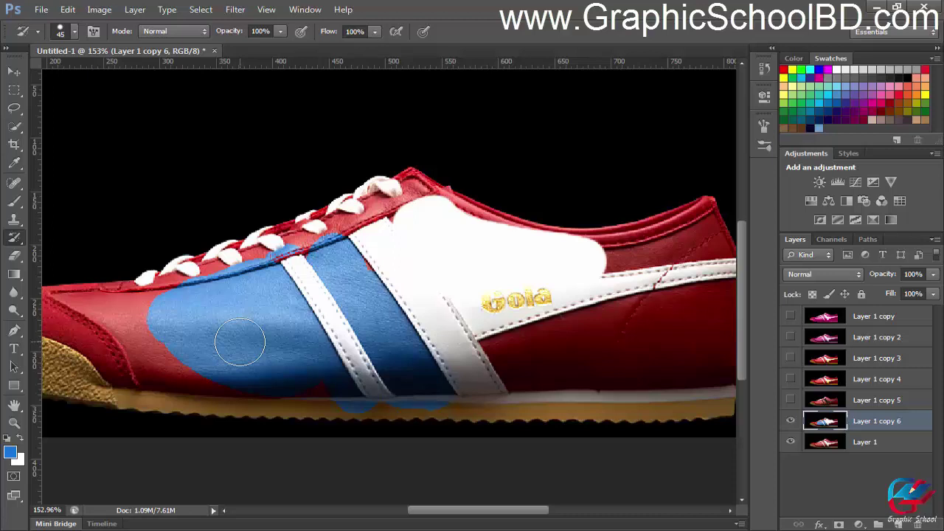
pyautogui.scroll(-5, 239, 341)
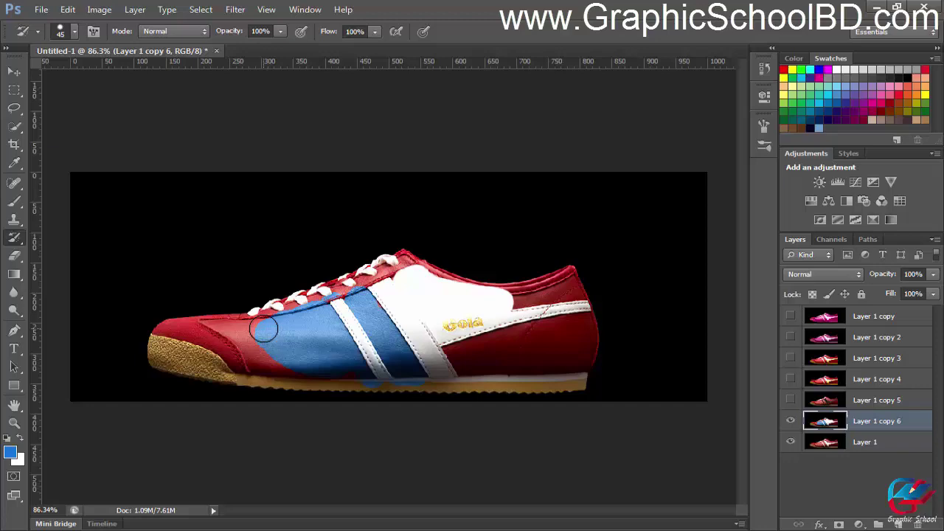
pyautogui.click(99, 10)
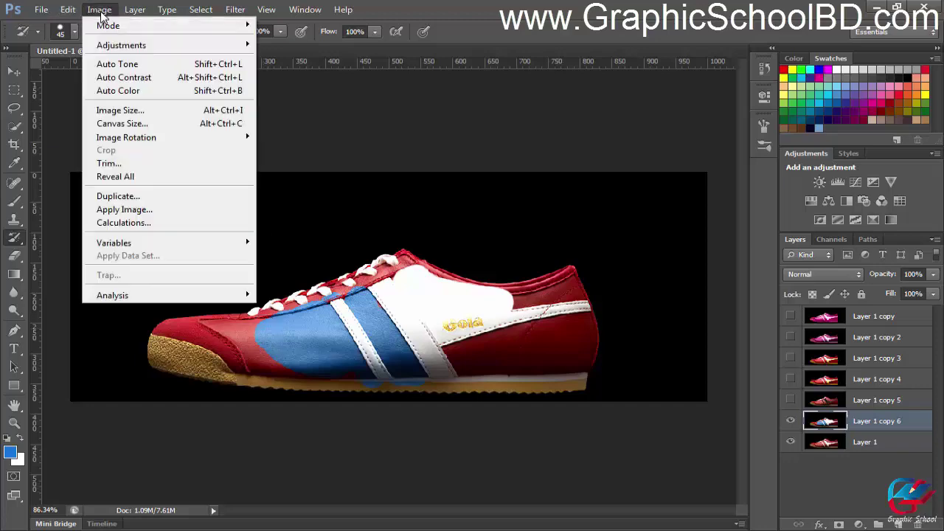
pyautogui.moveTo(135, 46)
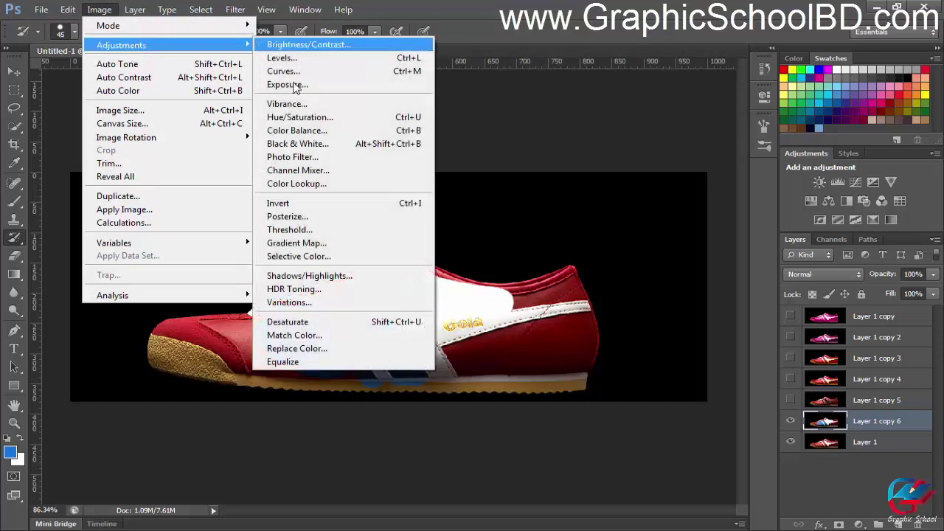
pyautogui.click(534, 36)
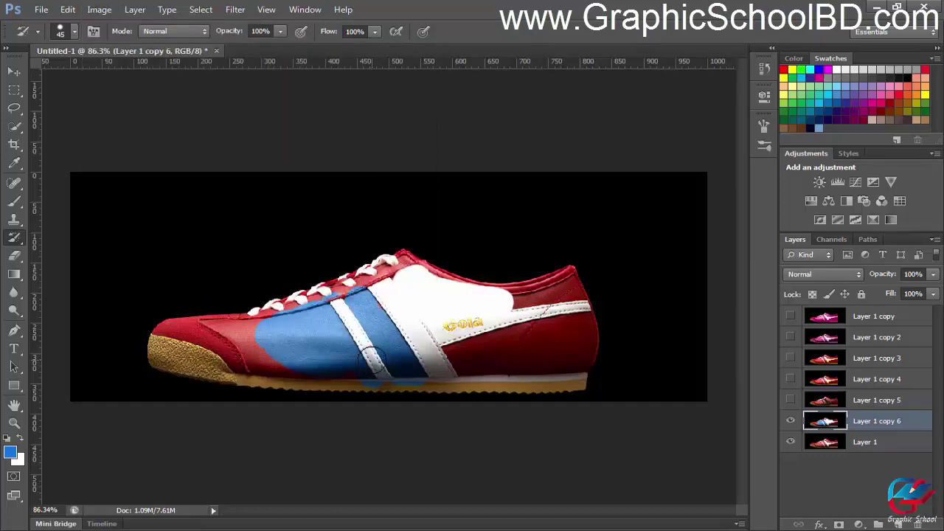